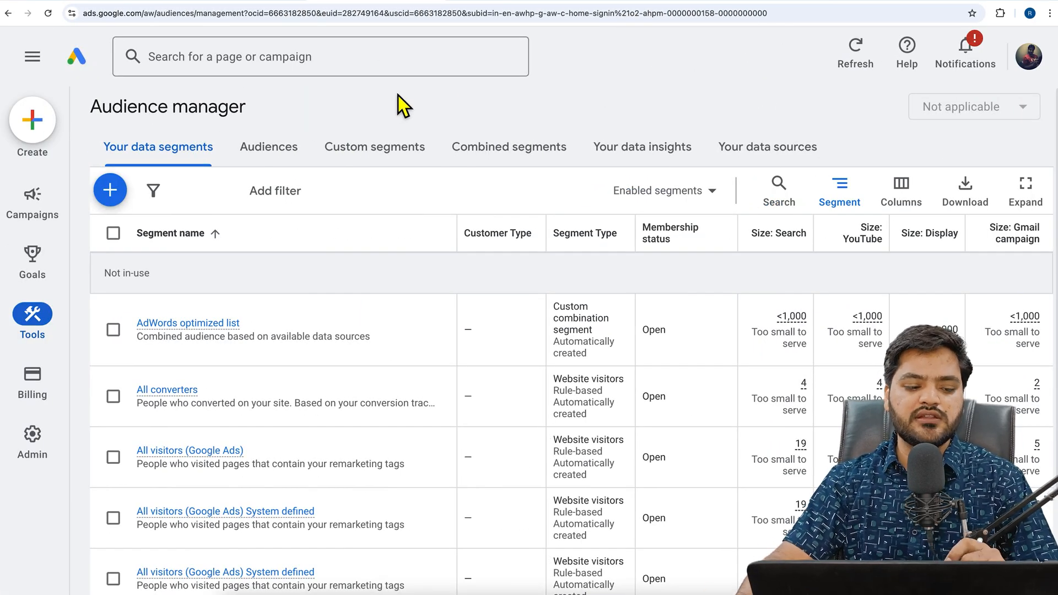
Step: Open the Audience manager in the shared library and examine the existing data segments
click(47, 330)
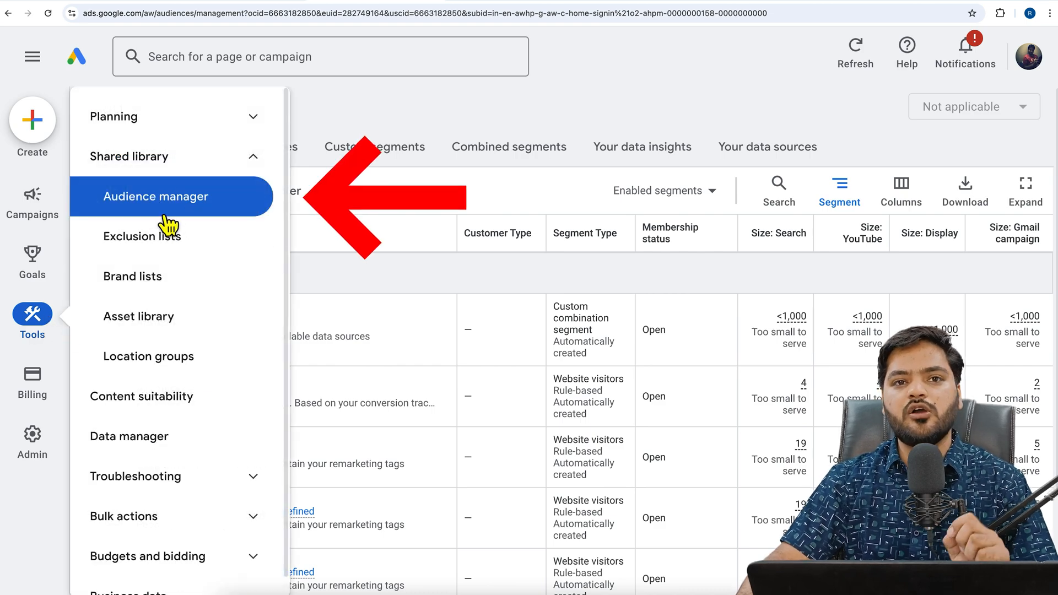
click(226, 214)
click(32, 199)
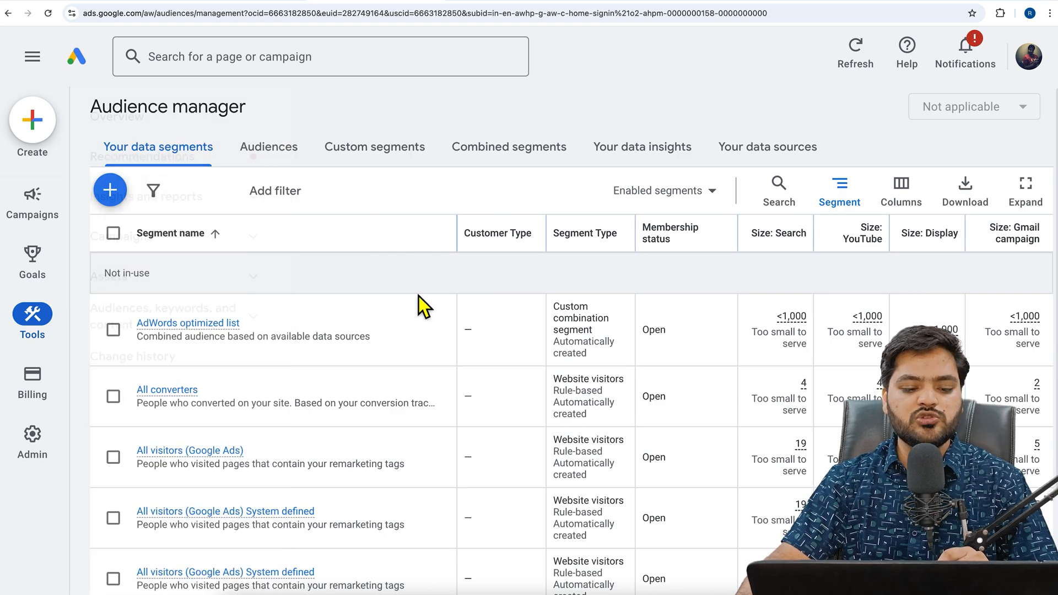
scroll(405, 352, down, 3)
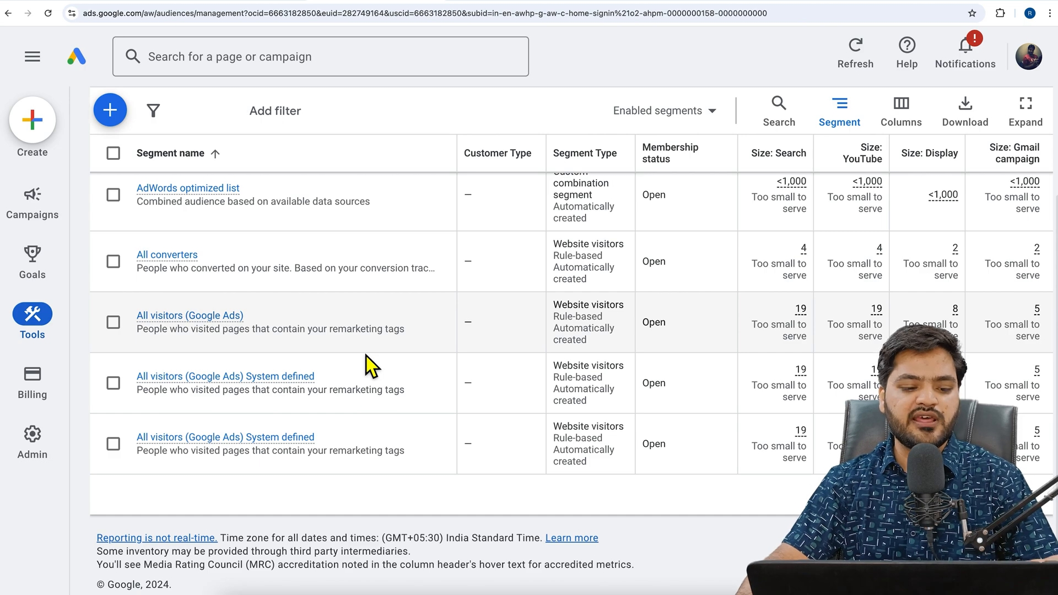
mouse_move(320, 380)
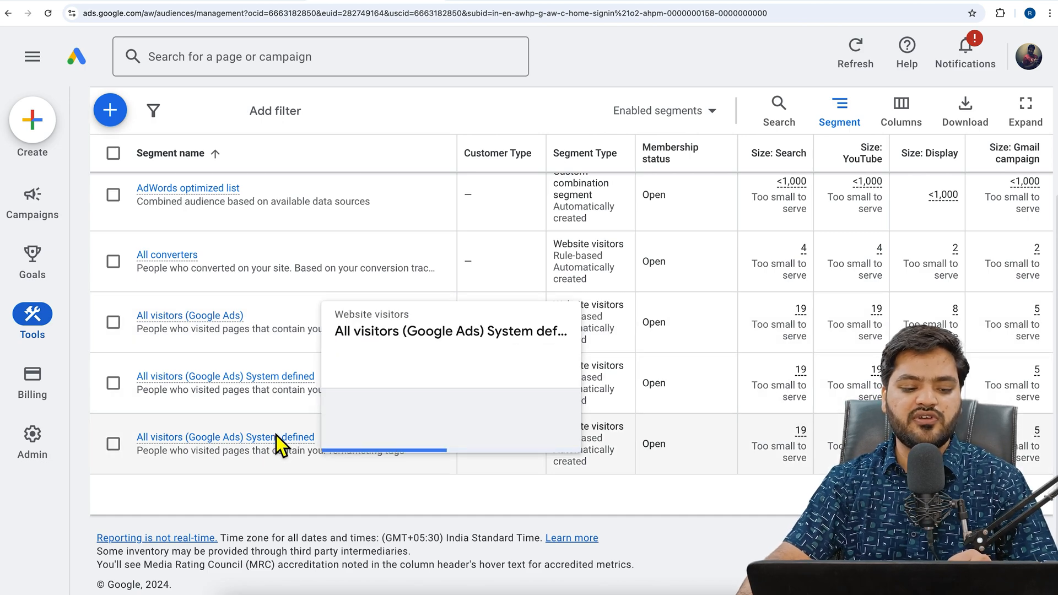
mouse_move(223, 329)
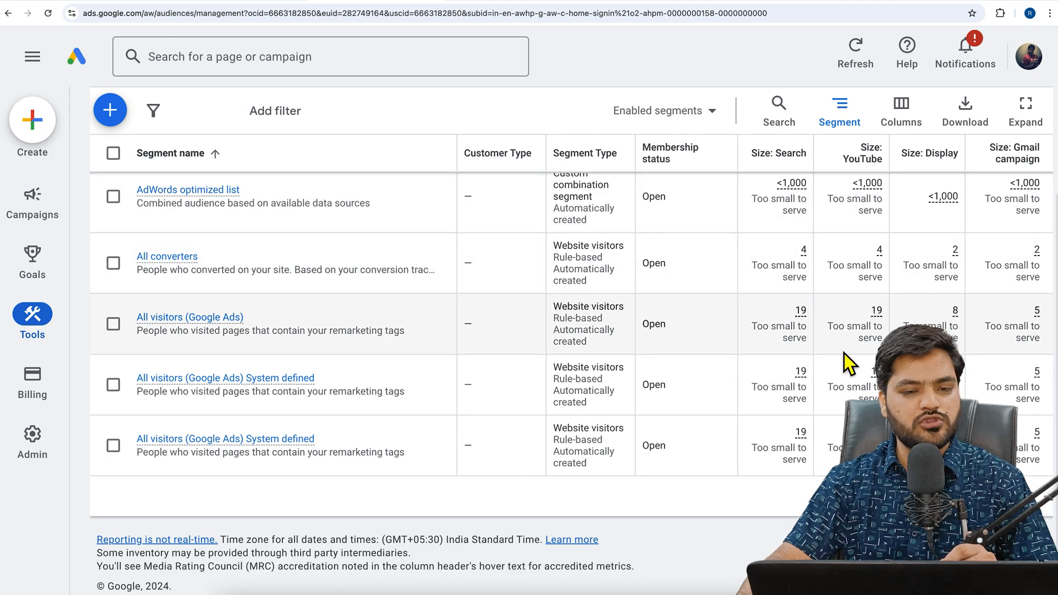
scroll(722, 356, up, 3)
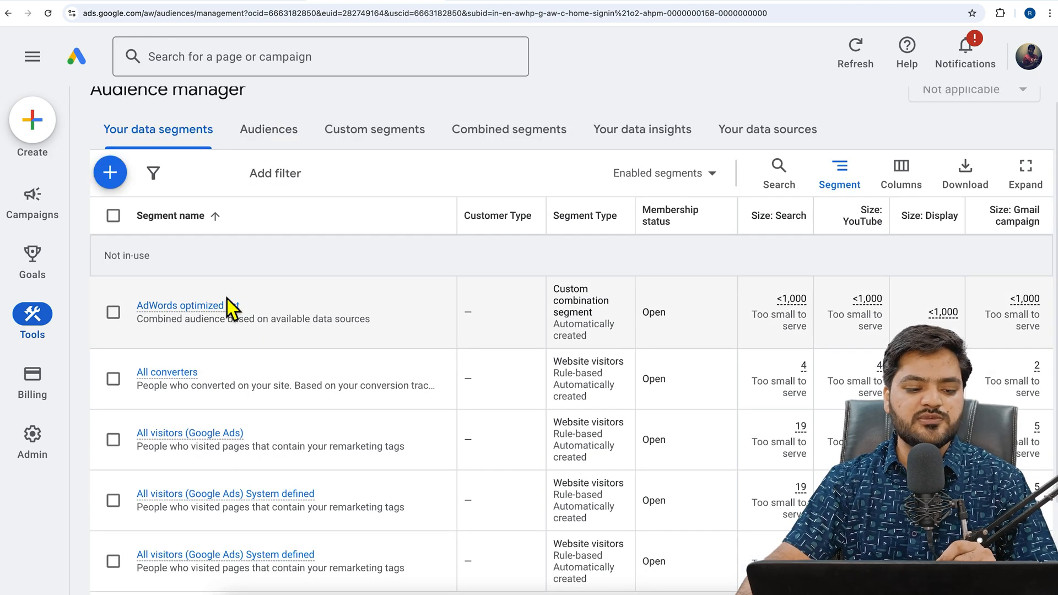
Step: Start a new data segment based on website visitors
click(113, 175)
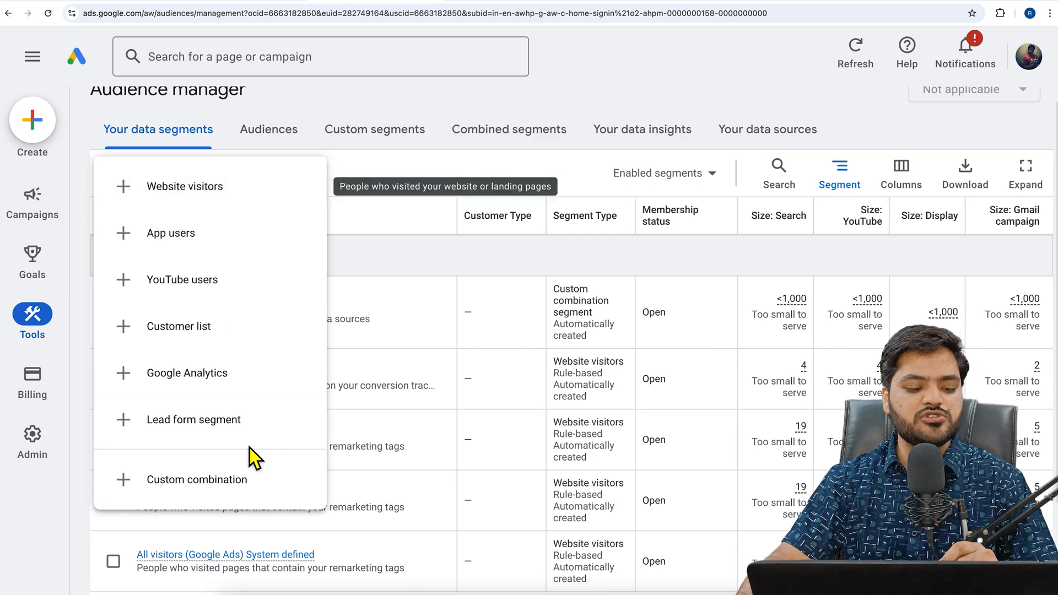
click(251, 190)
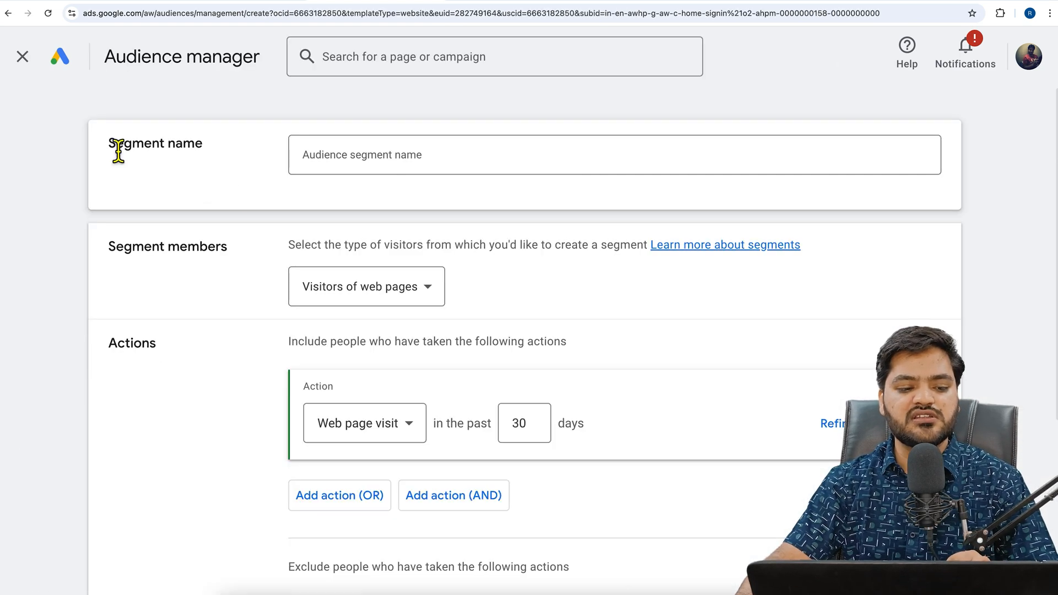
drag(109, 148, 247, 165)
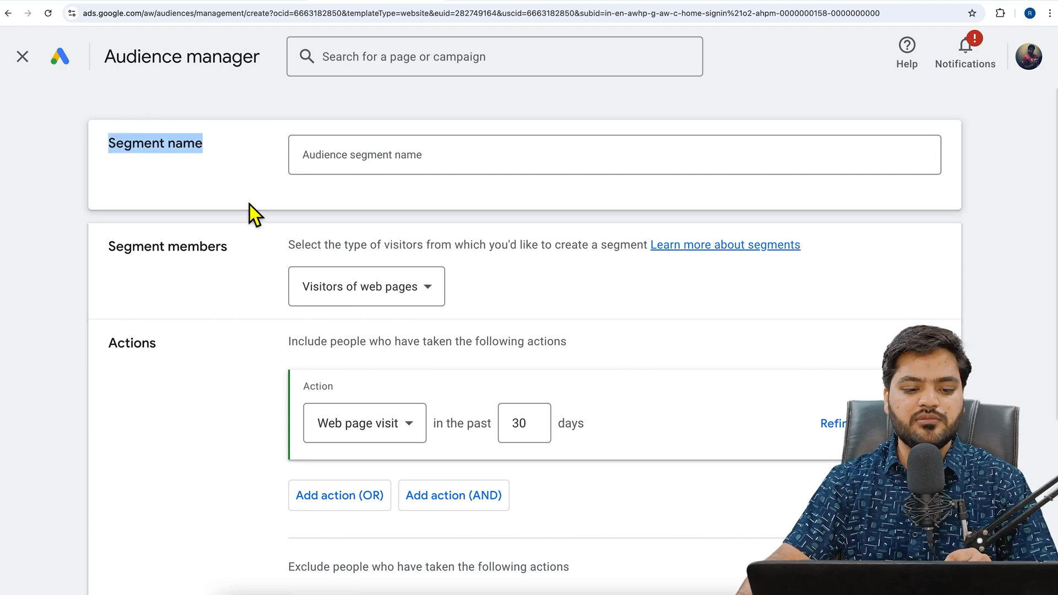
click(387, 163)
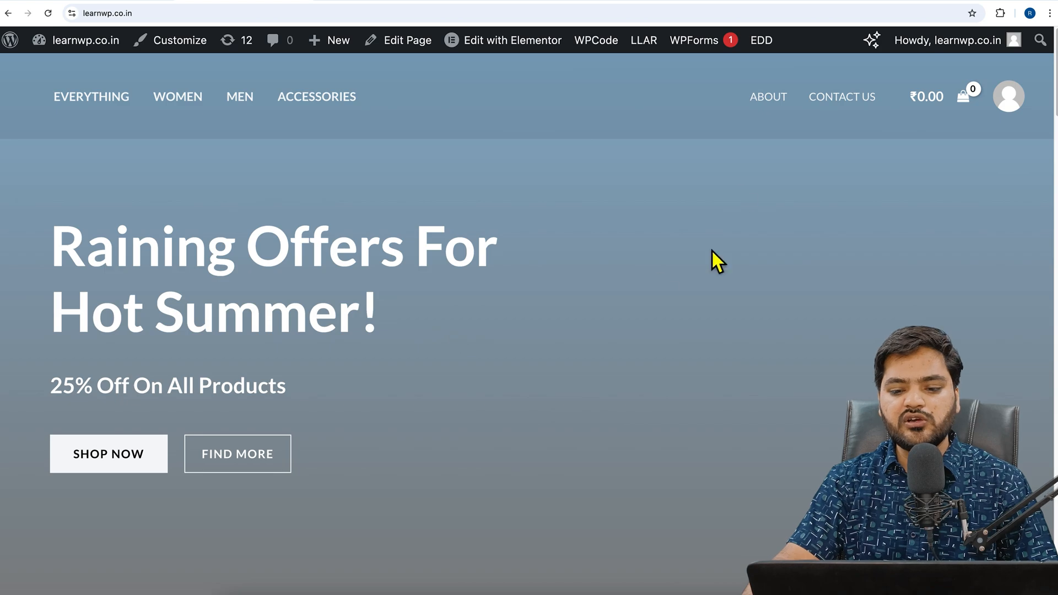
Step: Switch to the learnwp.co.in site and open the contact form on its About page
click(769, 117)
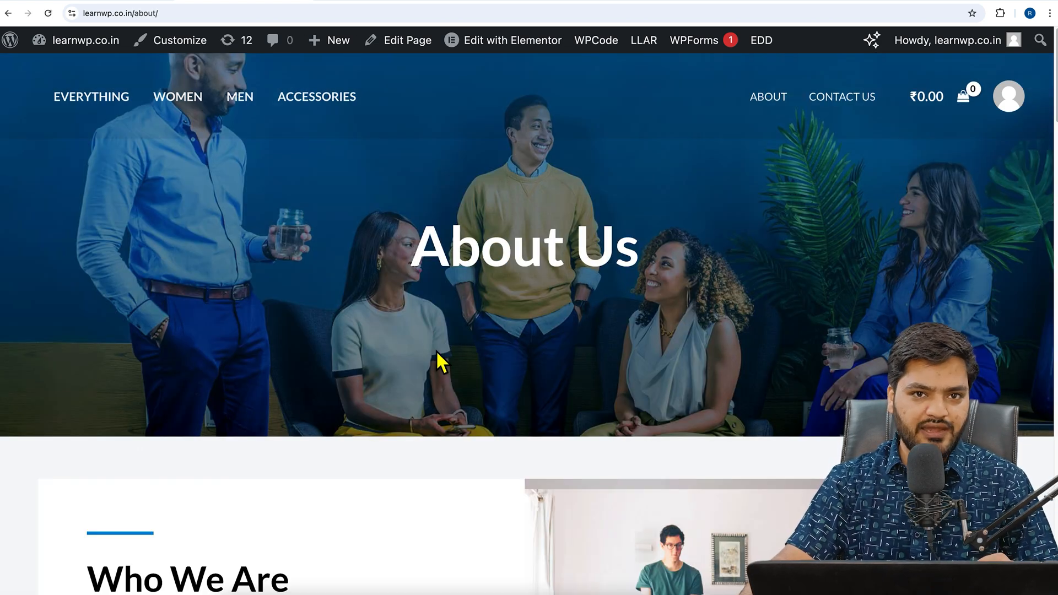
scroll(436, 351, down, 10)
scroll(442, 341, down, 15)
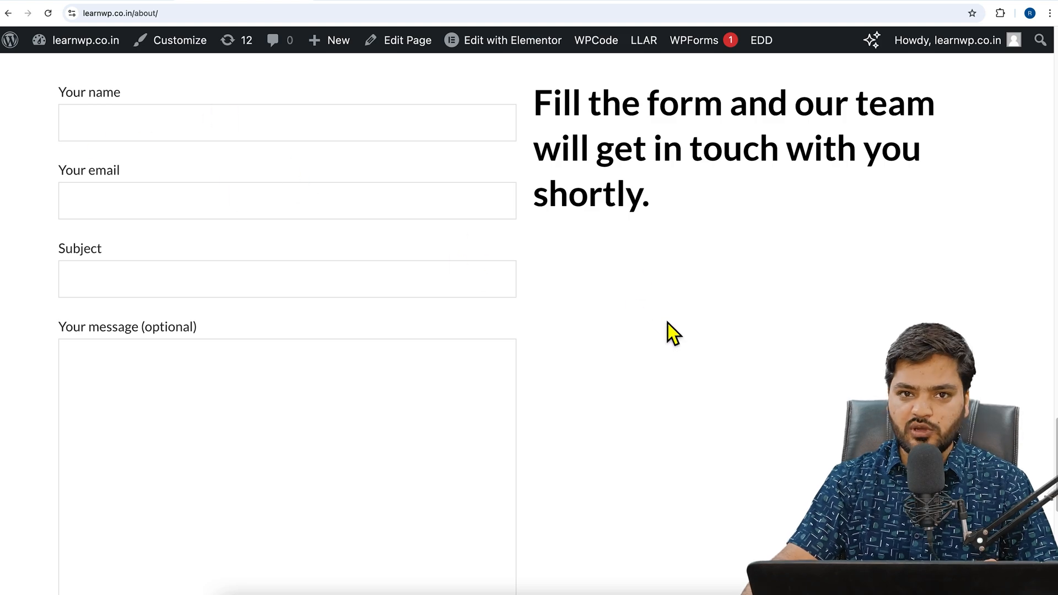
Step: Fill in the contact form with "demo" as name and subject plus the contact's e-mail, and submit it
click(243, 124)
click(142, 168)
click(145, 210)
click(145, 234)
click(135, 278)
click(135, 324)
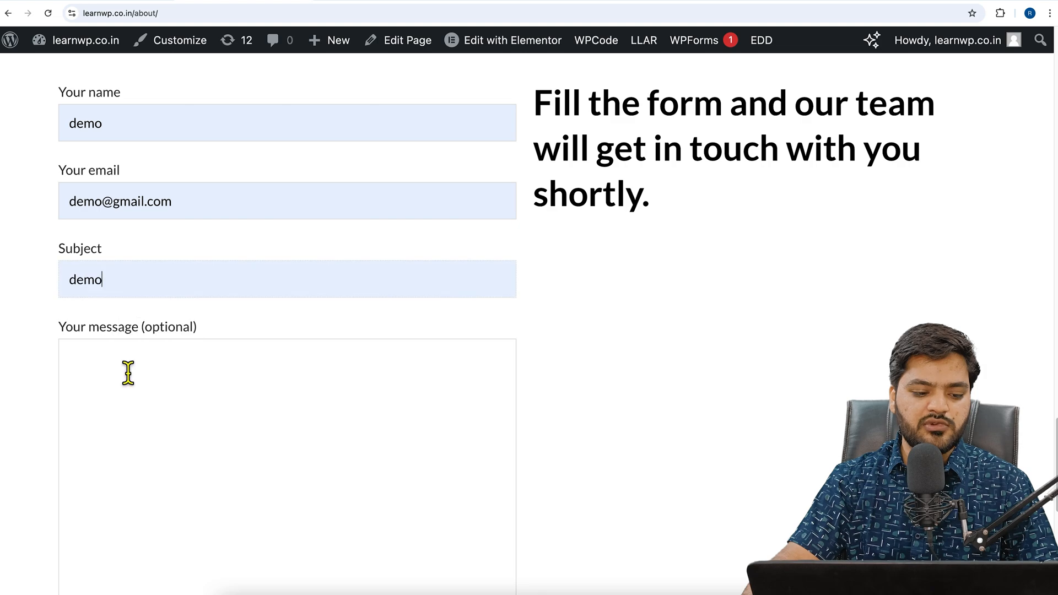
scroll(132, 370, down, 6)
click(120, 352)
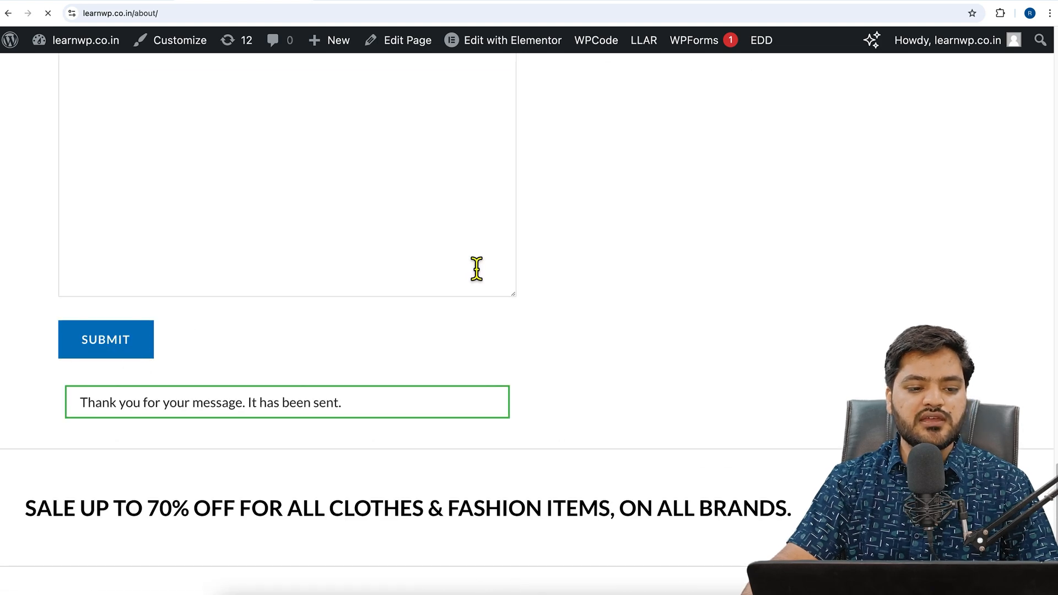
Step: Duplicate the thank-you page's browser tab and open the About page in the copy
click(220, 19)
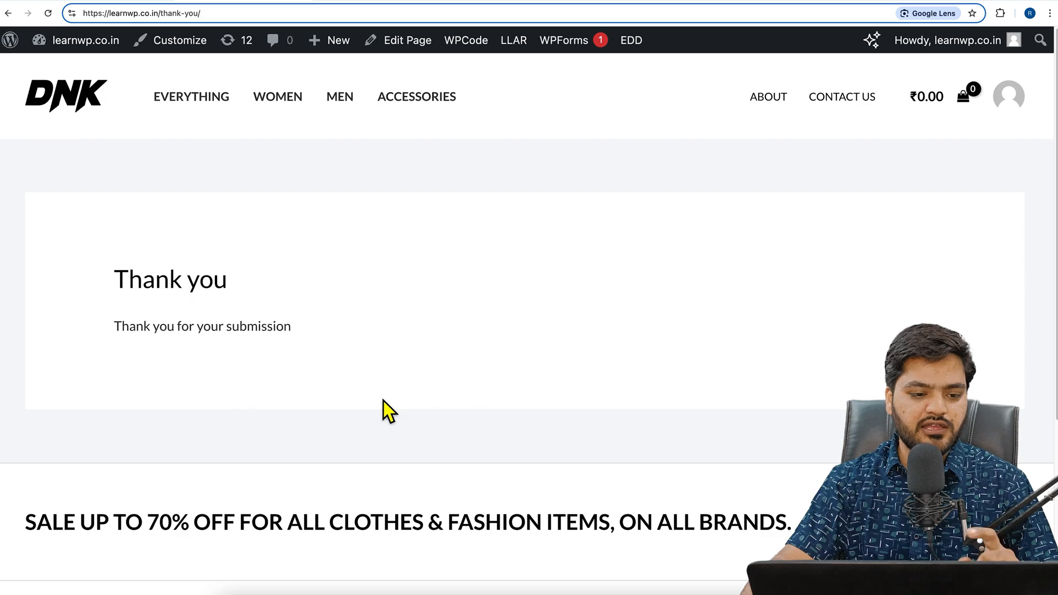
right_click(225, 1)
click(254, 67)
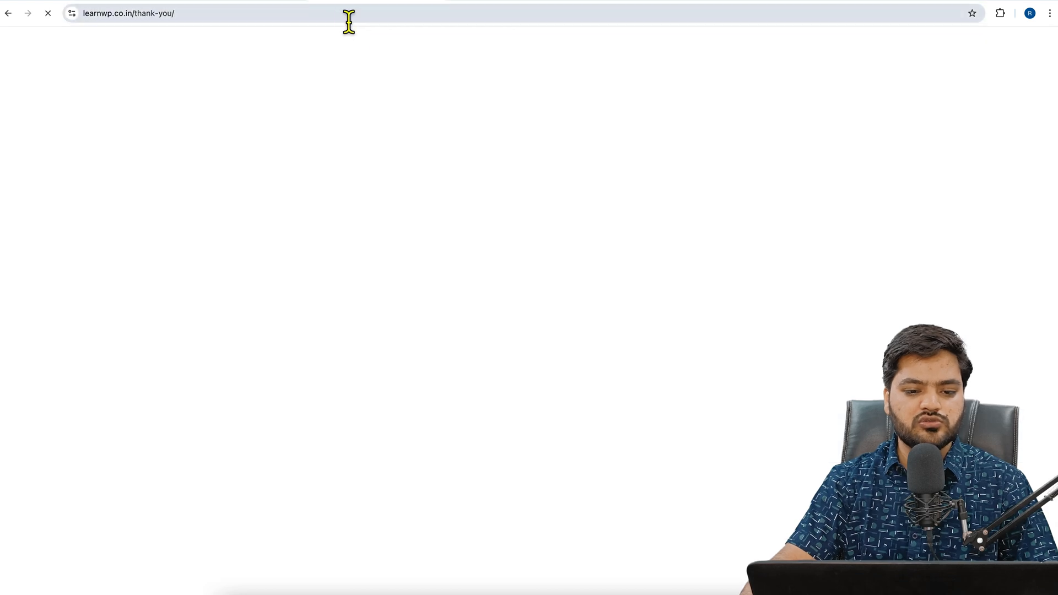
click(767, 95)
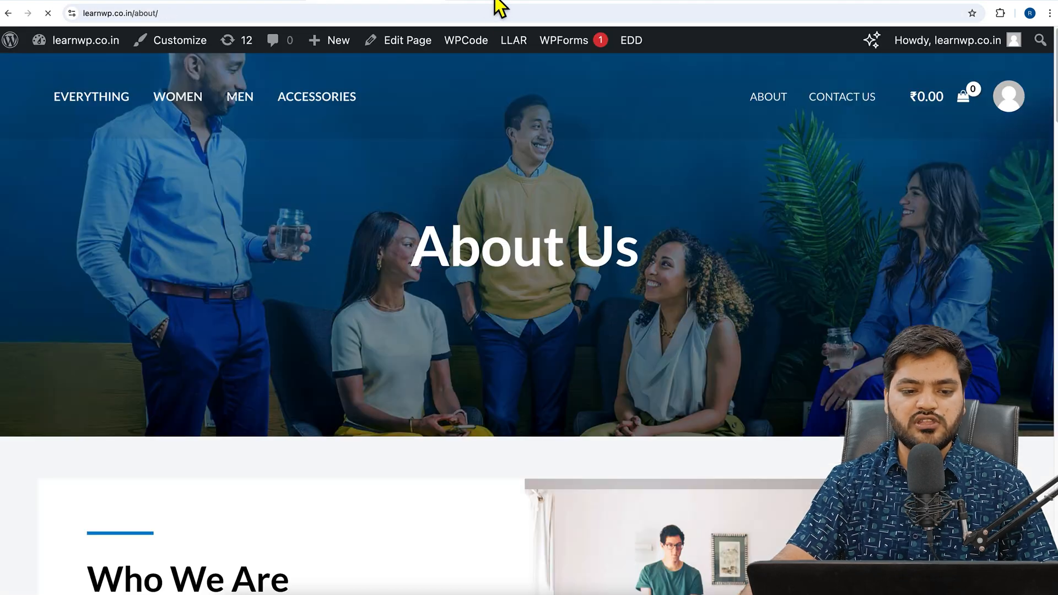
Step: Return to the Google Ads segment form and name the segment "Did not visit thank you page"
click(497, 4)
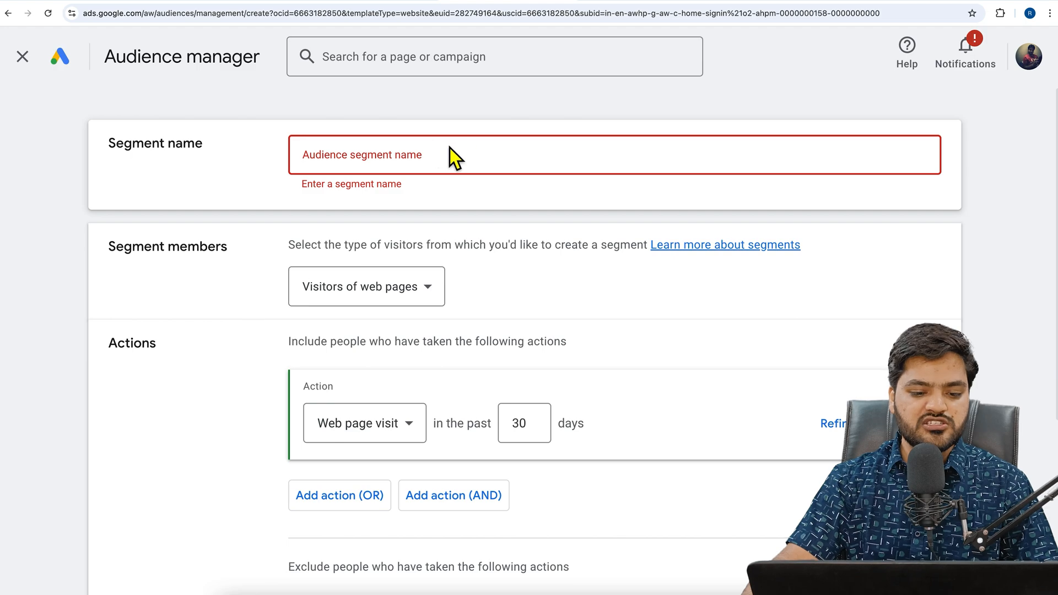
text(Di)
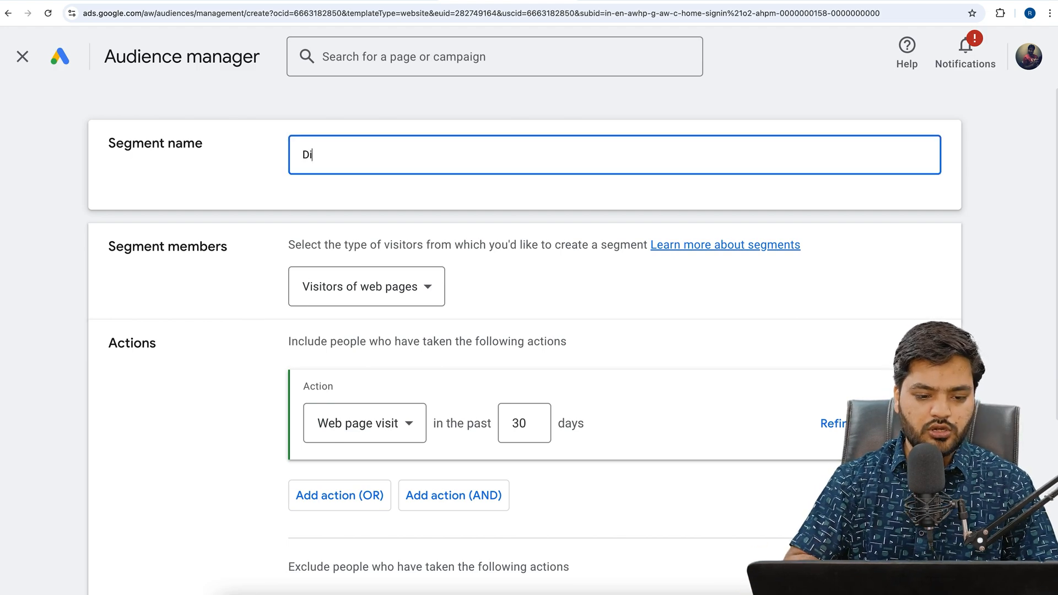
text(d not visit )
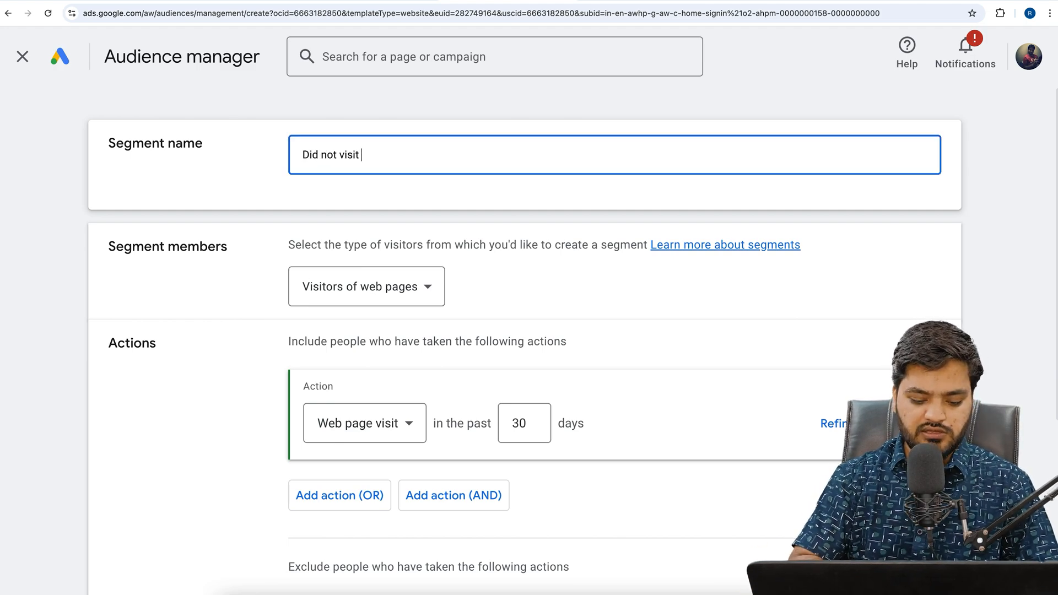
text(thank you page)
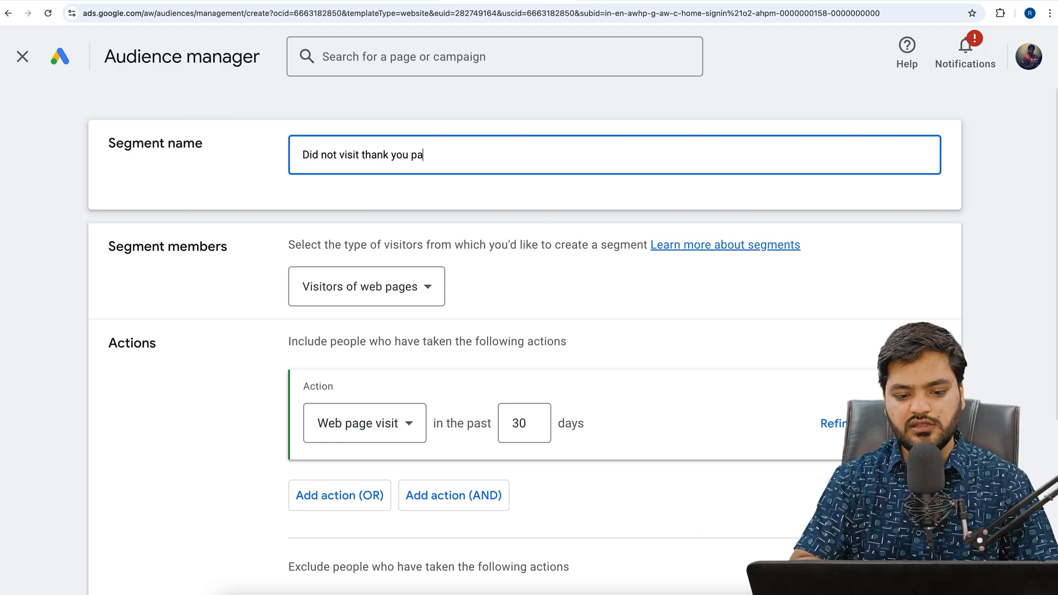
click(342, 205)
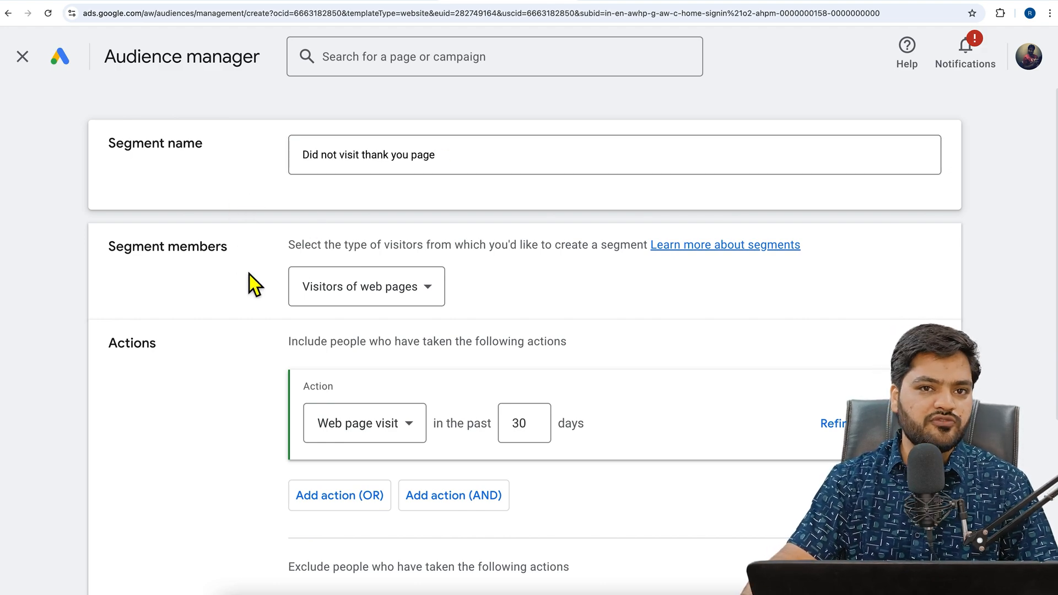
Step: Check the visitor types offered for the segment members, keeping Visitors of web pages
scroll(249, 273, down, 1)
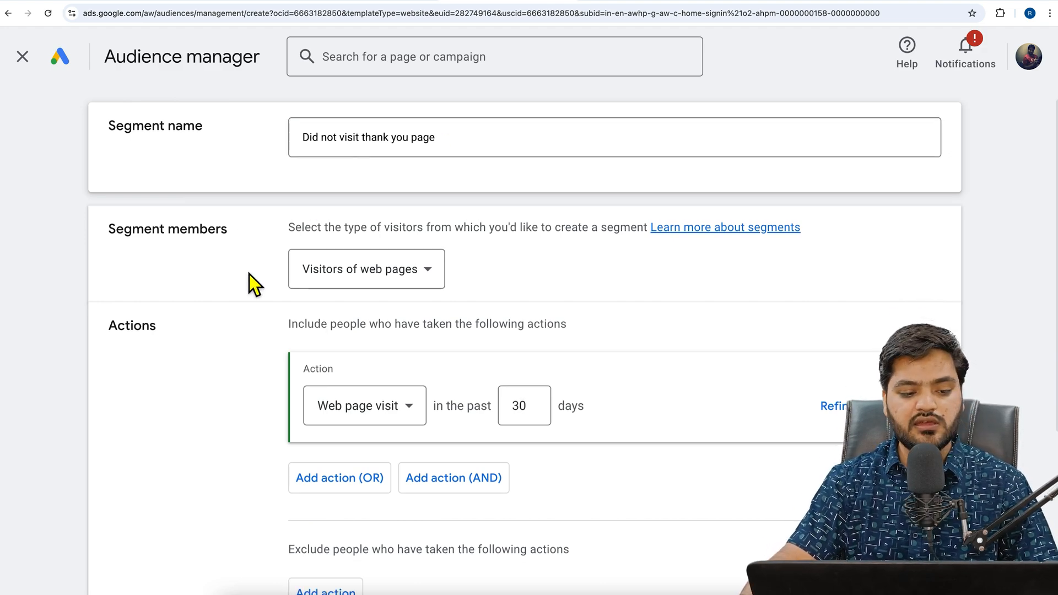
click(410, 286)
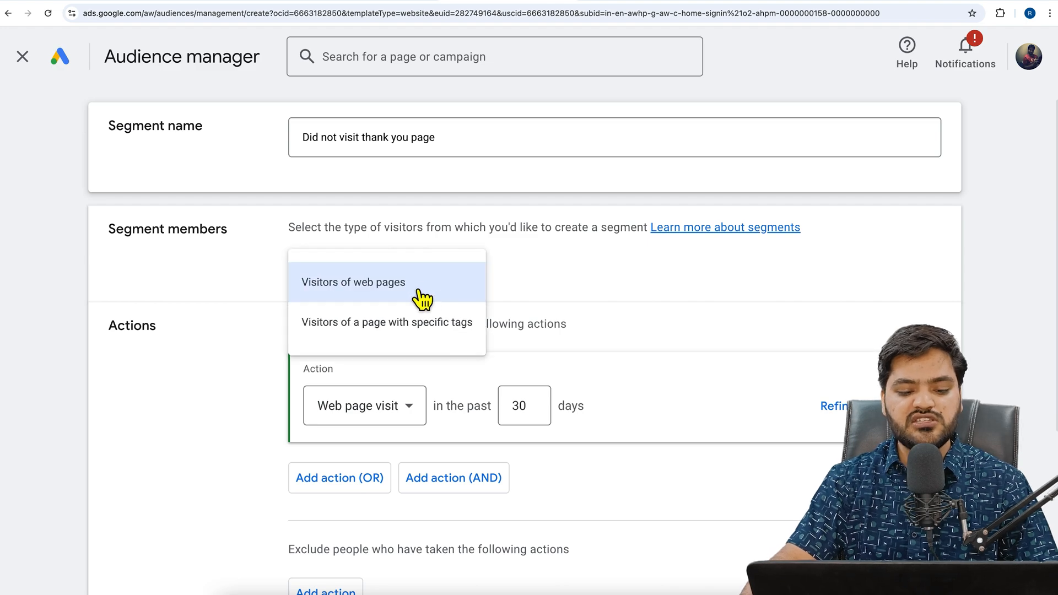
click(559, 280)
scroll(553, 279, down, 3)
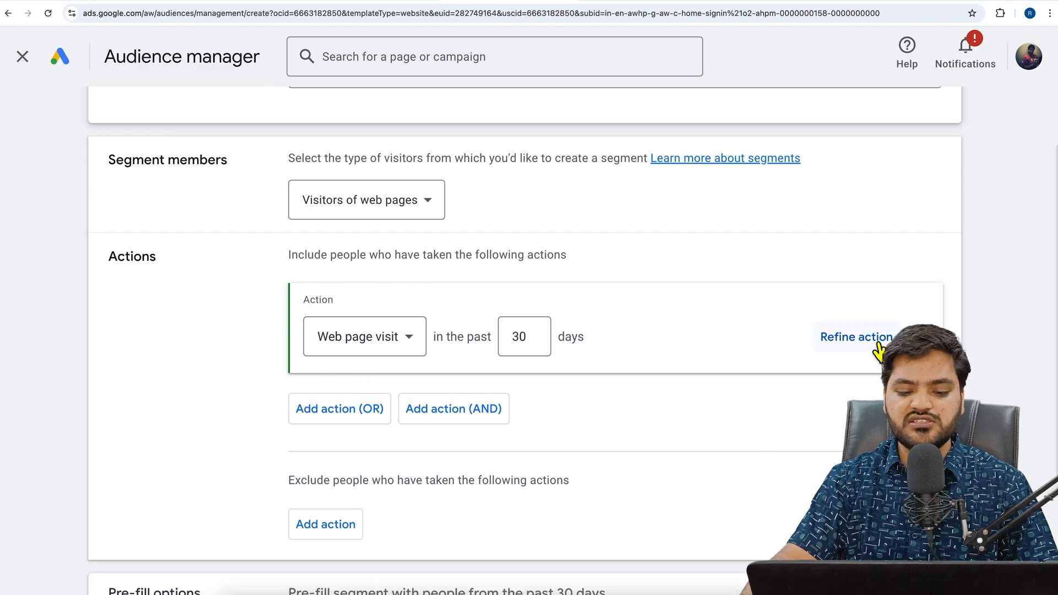
Step: Refine the included web page visit action to page URLs containing learnwp.co.in/about, using the address copied from the site's About page
click(857, 337)
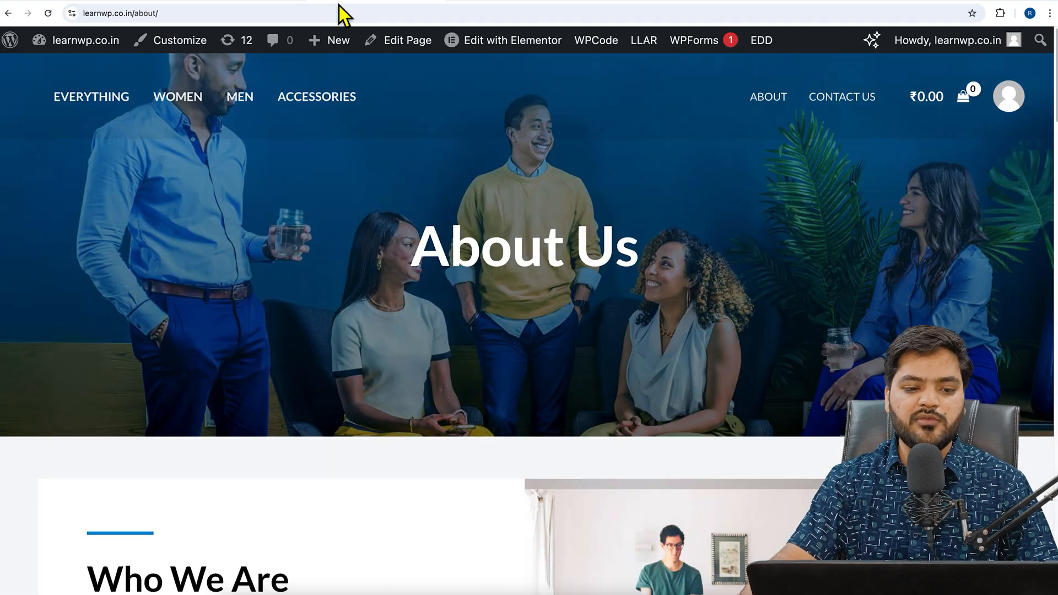
right_click(245, 13)
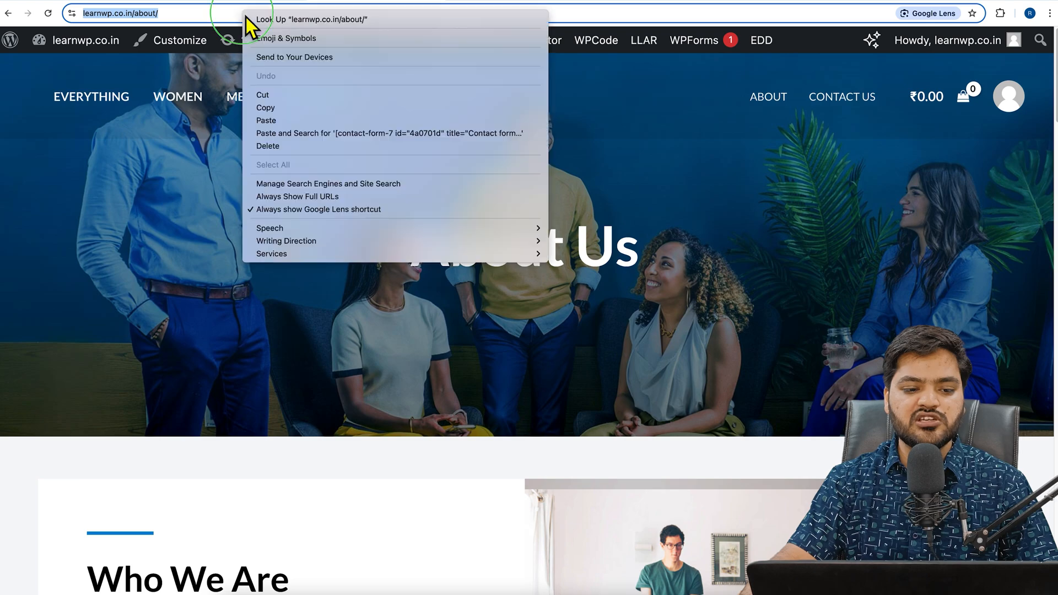
click(266, 108)
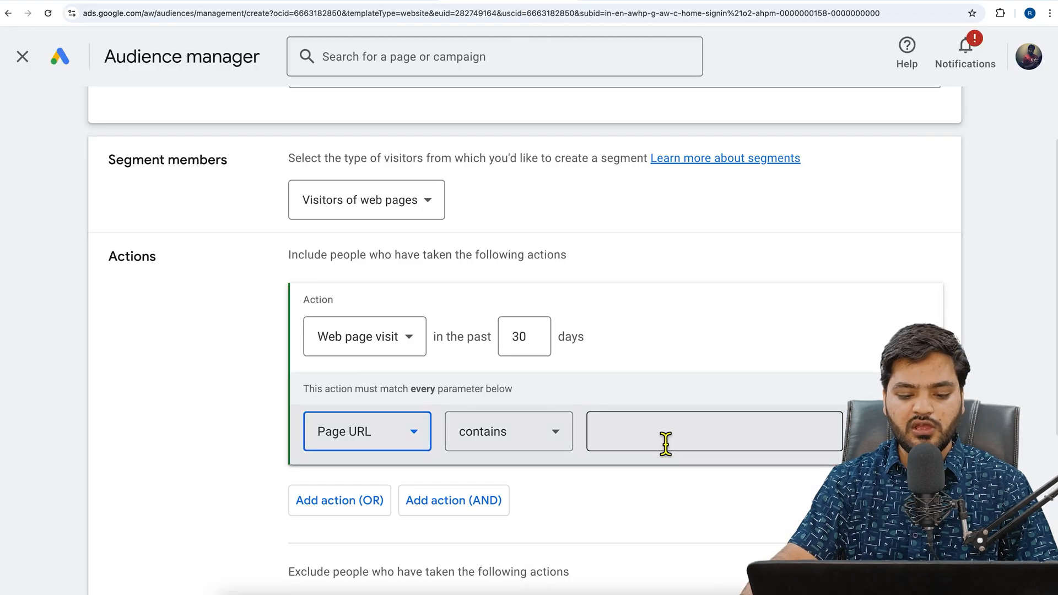
click(666, 444)
key(ctrl+v)
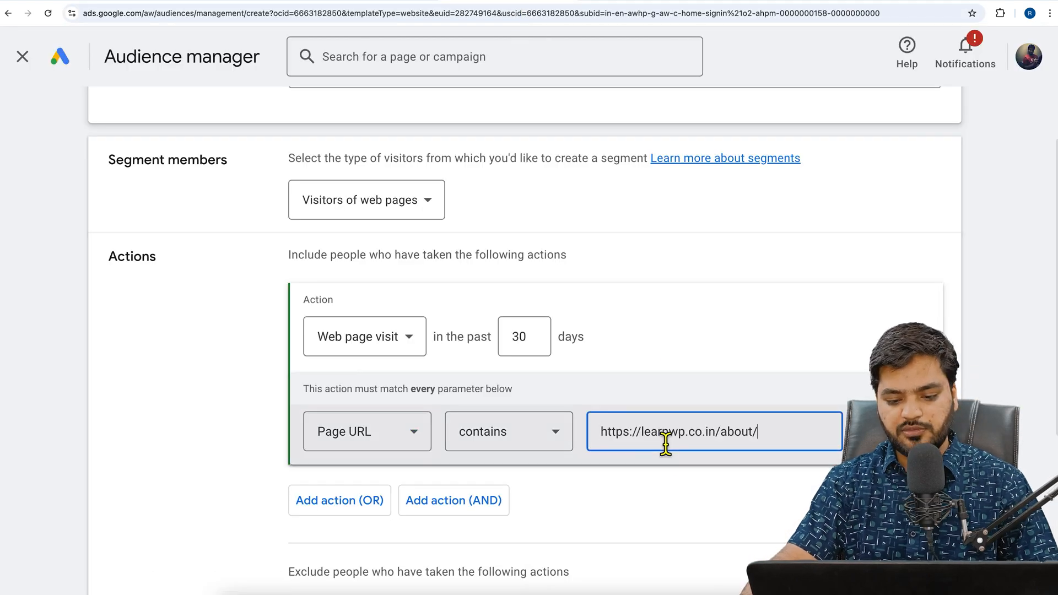
drag(642, 431, 594, 432)
key(BackSpace)
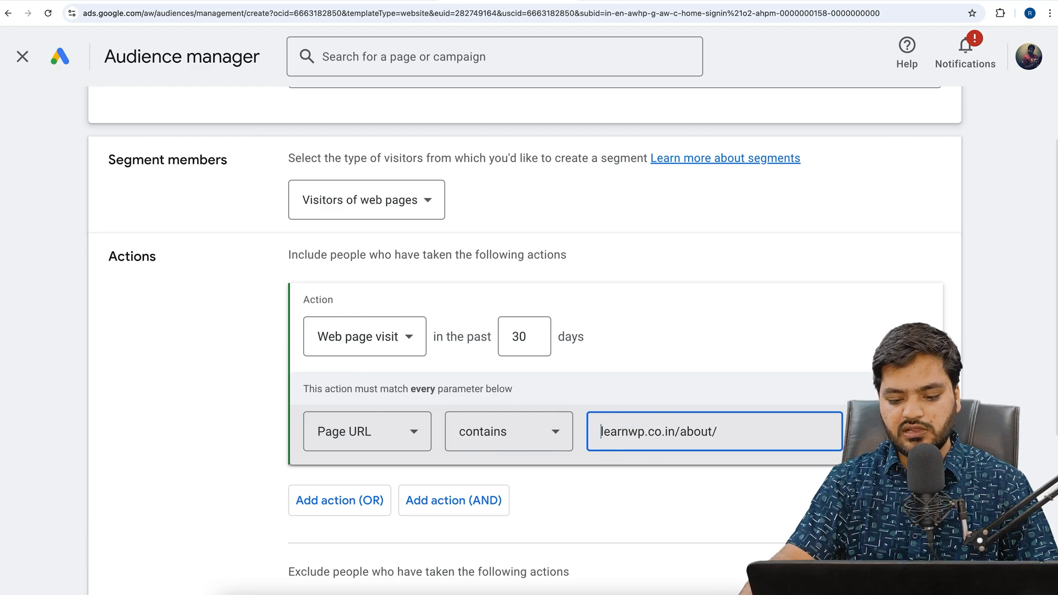
click(743, 438)
key(BackSpace)
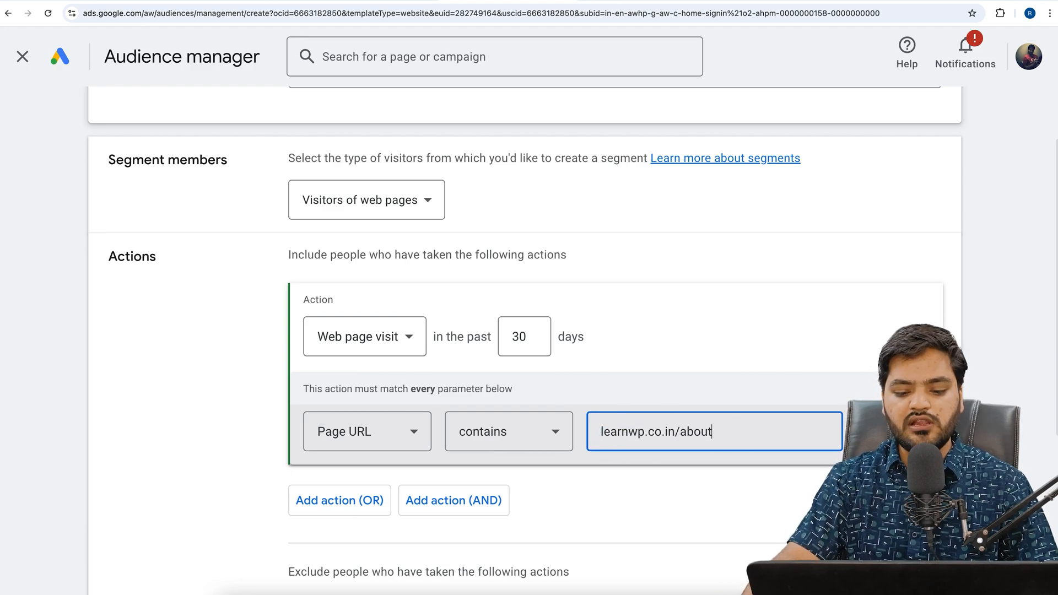
Step: Add an action to exclude people from the segment based on a web page visit
scroll(238, 427, down, 1)
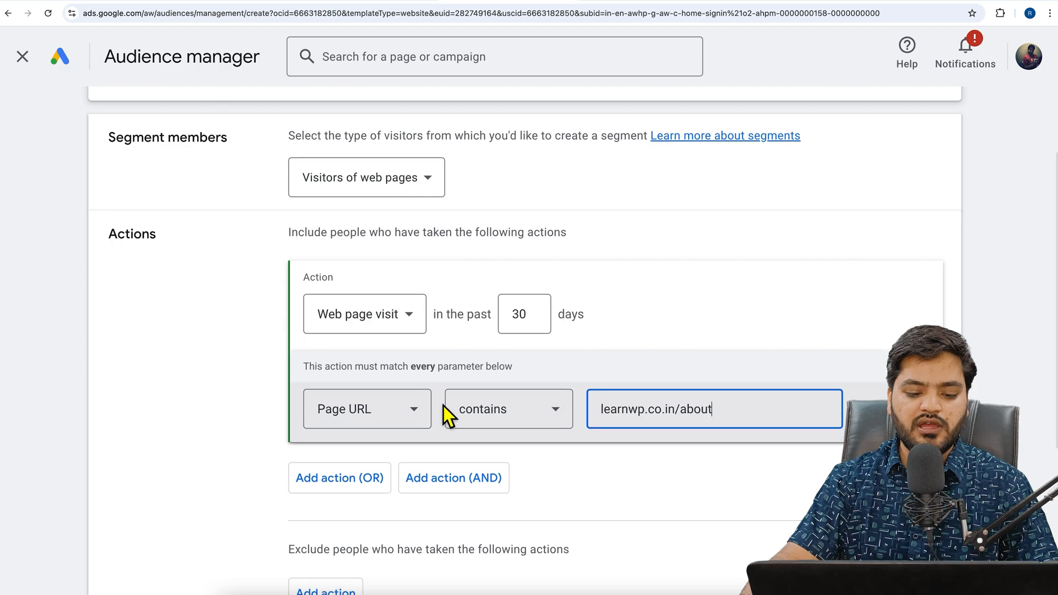
scroll(393, 395, down, 2)
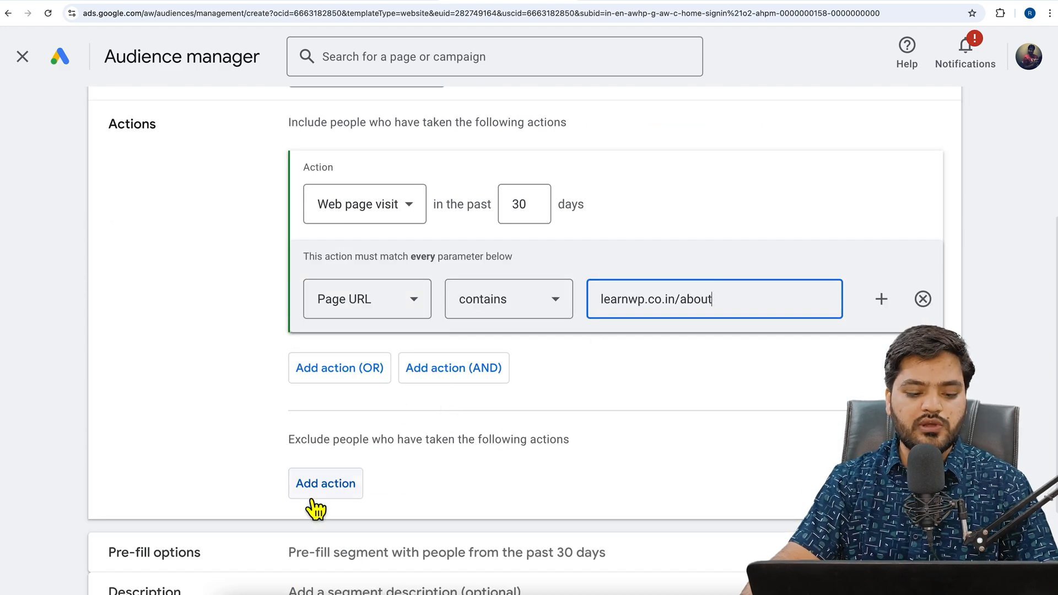
drag(289, 440, 574, 441)
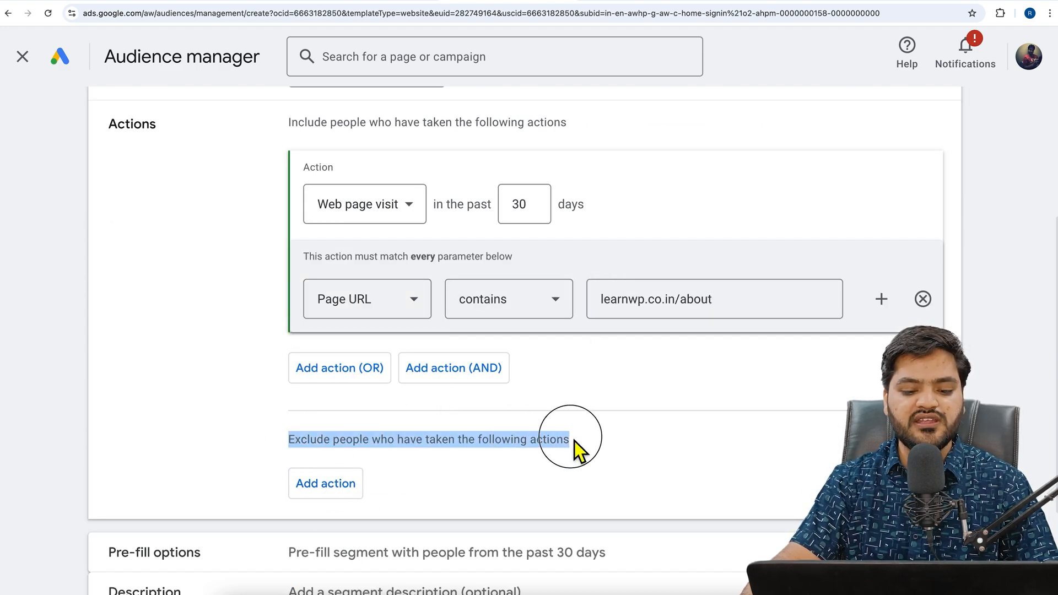
click(325, 484)
scroll(253, 445, down, 2)
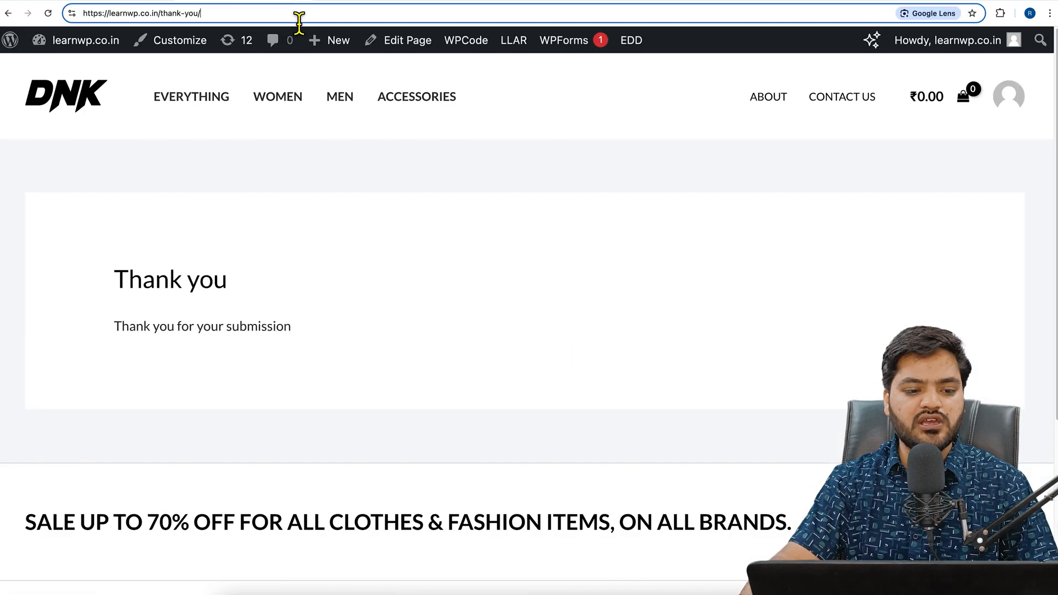
Step: Refine the excluded web page visit to page URLs containing learnwp.co.in/thank-you, using the address copied from the site's thank-you page
drag(286, 19, 94, 40)
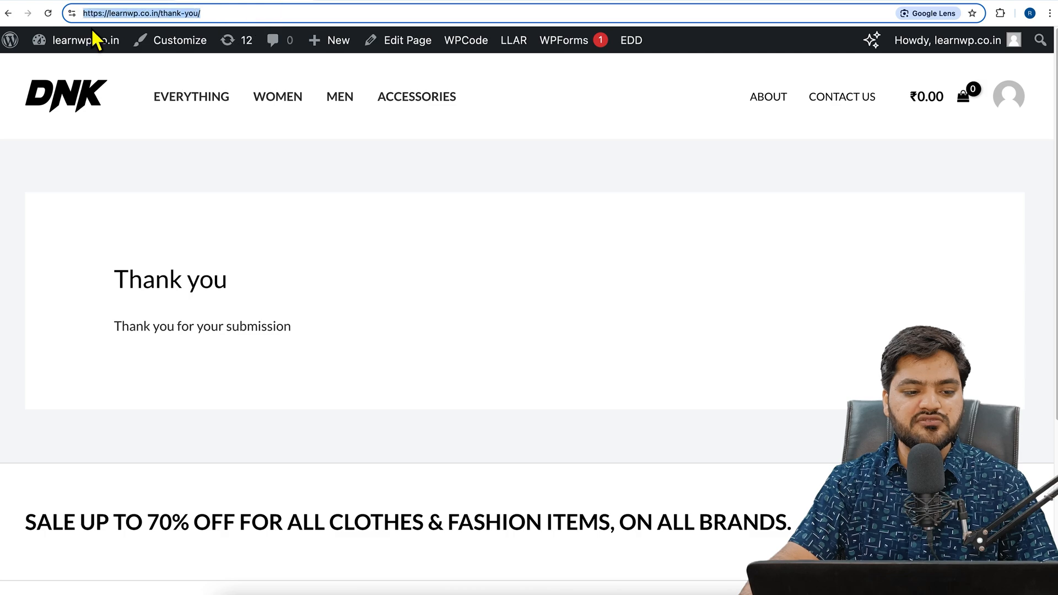
right_click(142, 12)
click(171, 107)
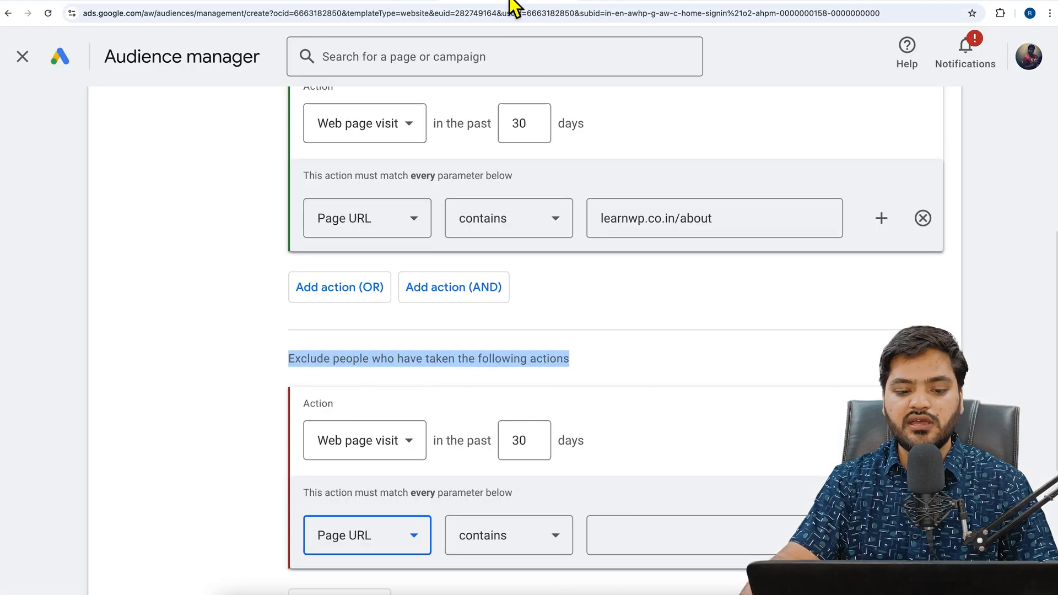
scroll(397, 355, down, 1)
click(639, 521)
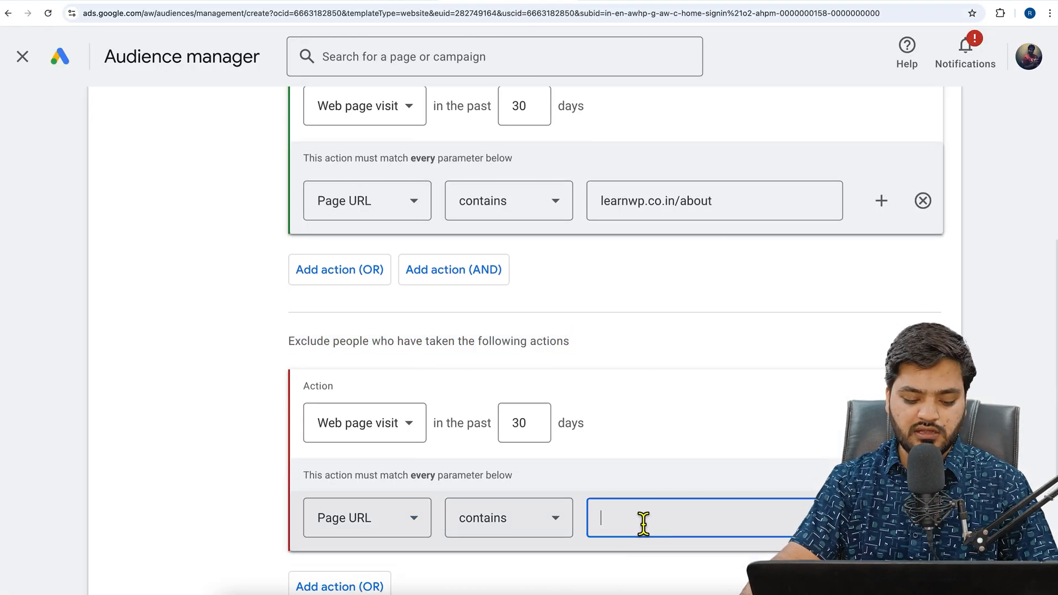
key(ctrl+v)
drag(640, 520, 583, 526)
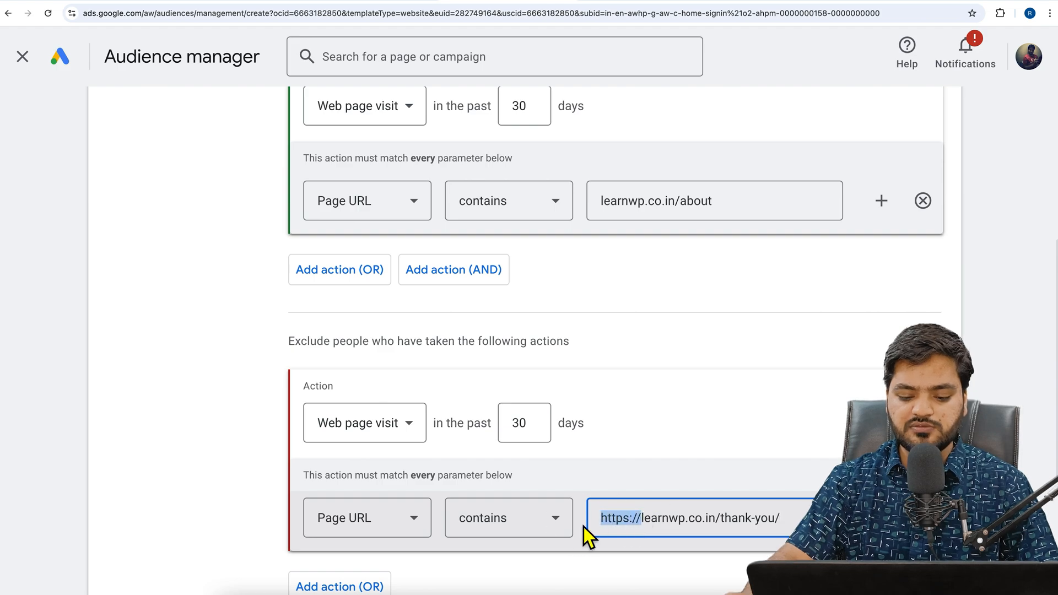
key(BackSpace)
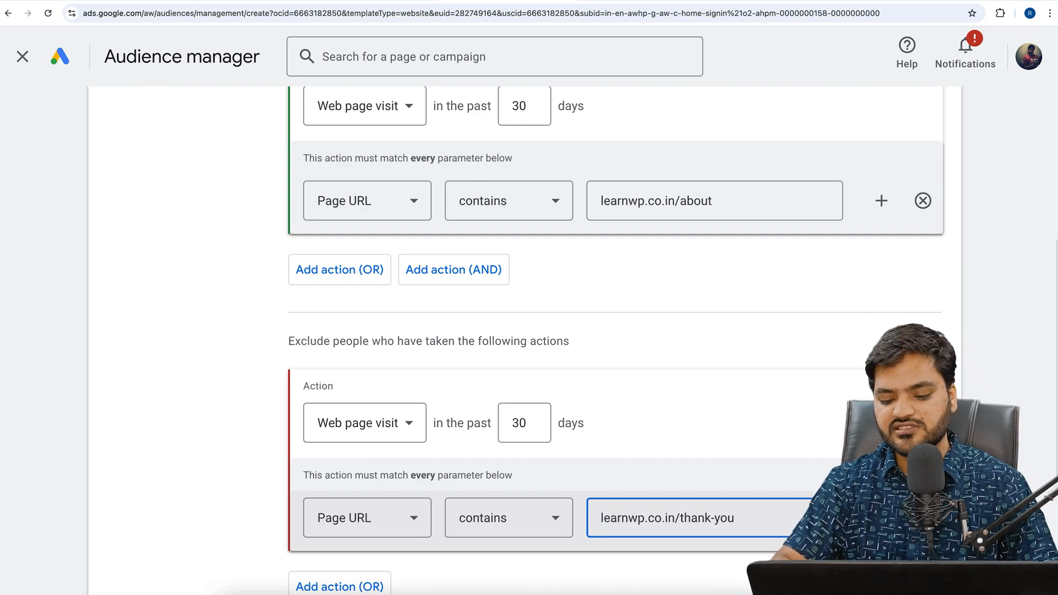
click(248, 383)
Step: Review the included About page URL condition and the excluded thank-you page URL condition
scroll(233, 349, down, 1)
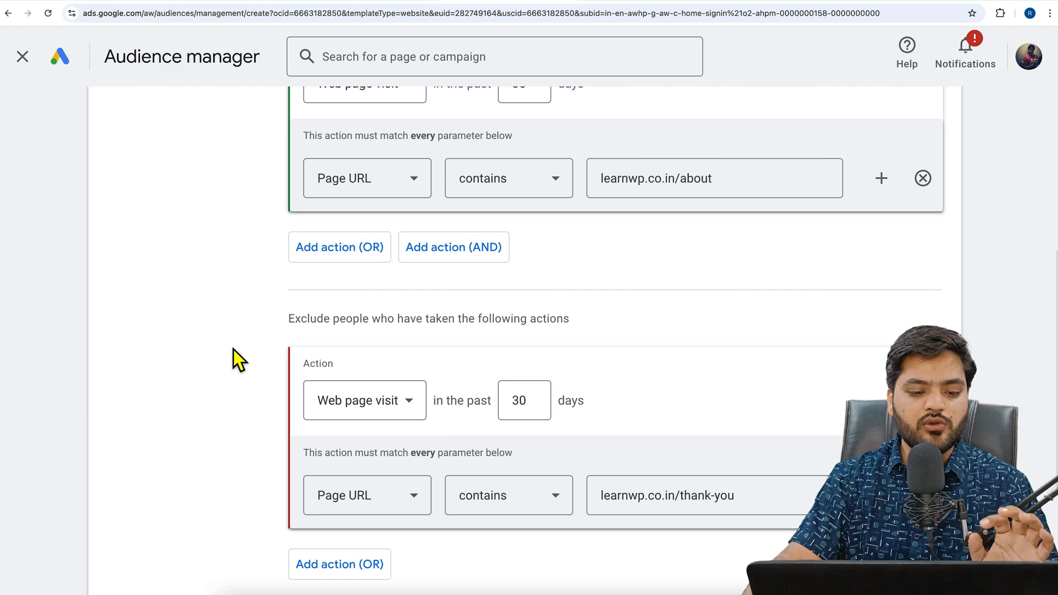
scroll(234, 349, up, 1)
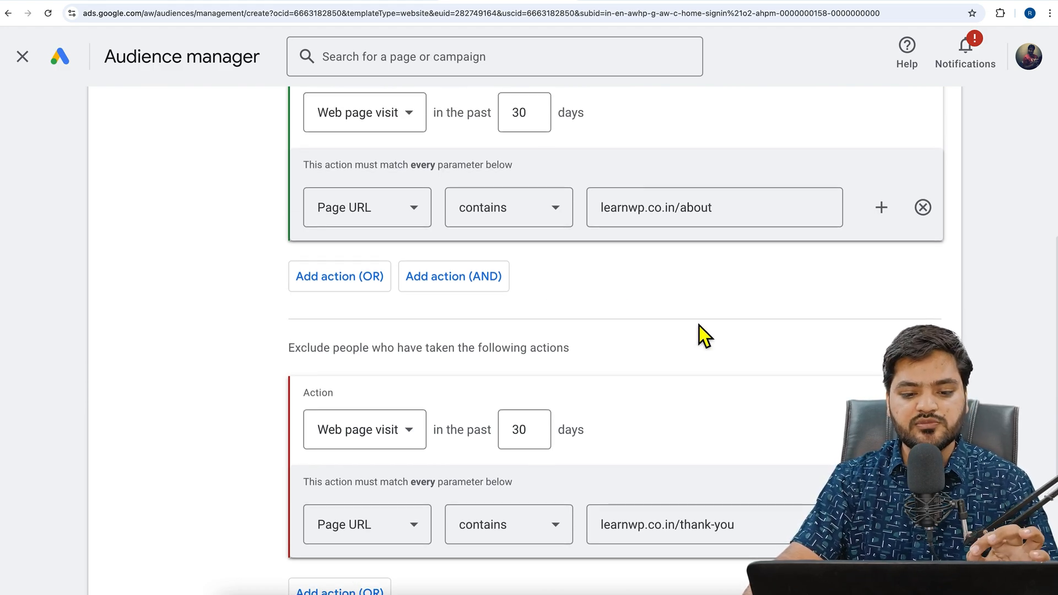
drag(770, 212, 602, 212)
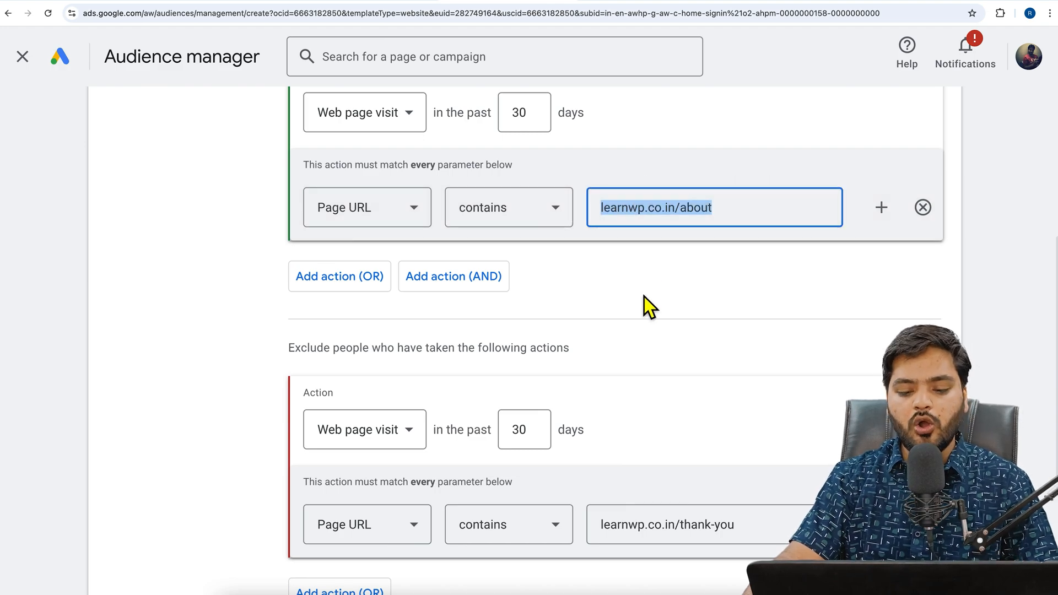
scroll(643, 297, down, 1)
drag(744, 502, 584, 513)
click(681, 352)
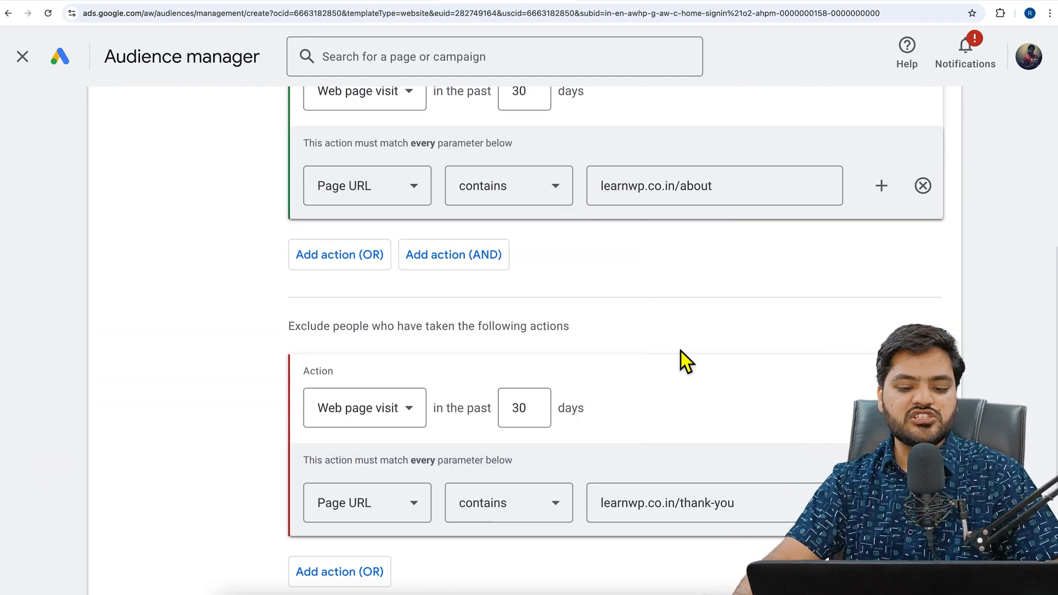
Step: Compare the pre-fill options by trying an empty segment and restoring pre-filling with people who matched the rules within the past 30 days
scroll(226, 378, down, 1)
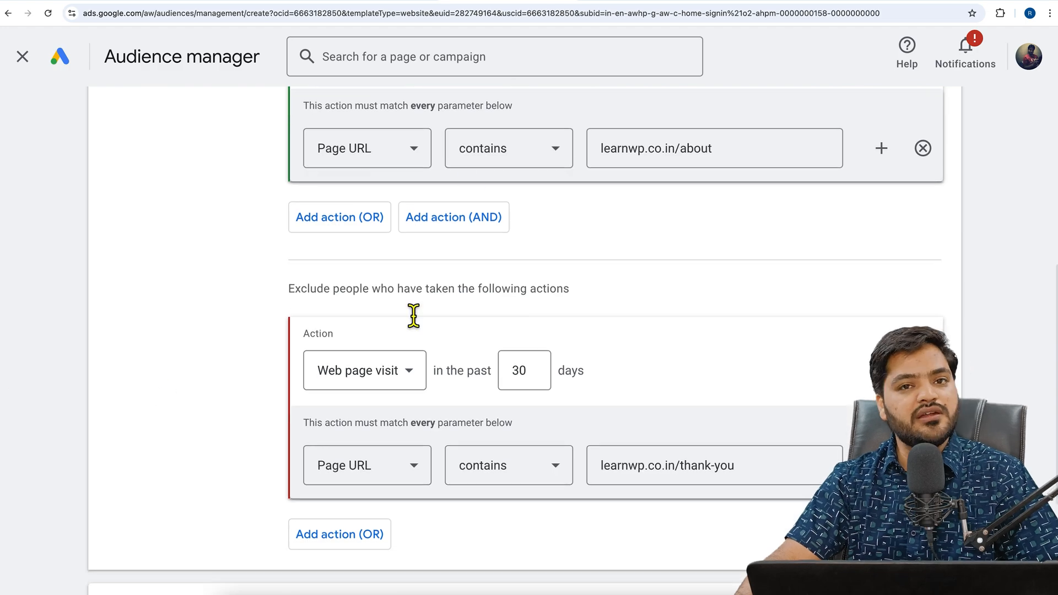
scroll(268, 361, down, 3)
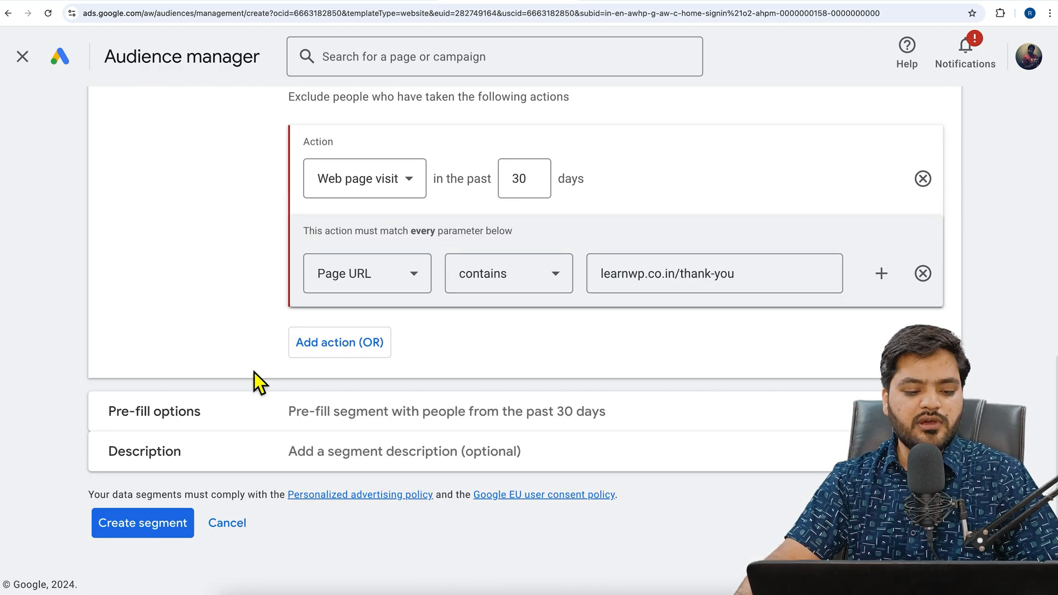
click(247, 423)
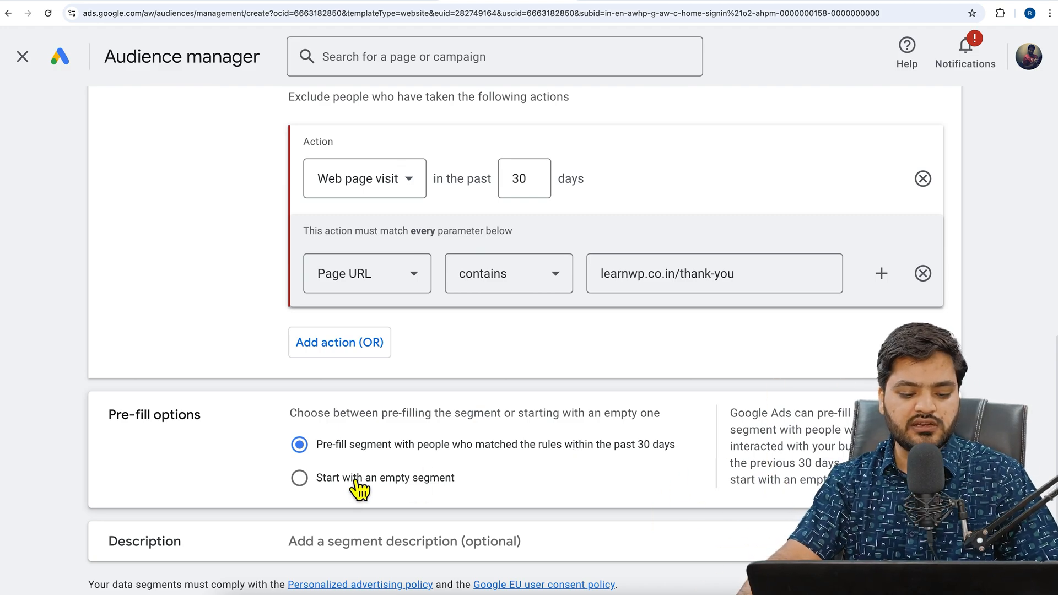
click(332, 487)
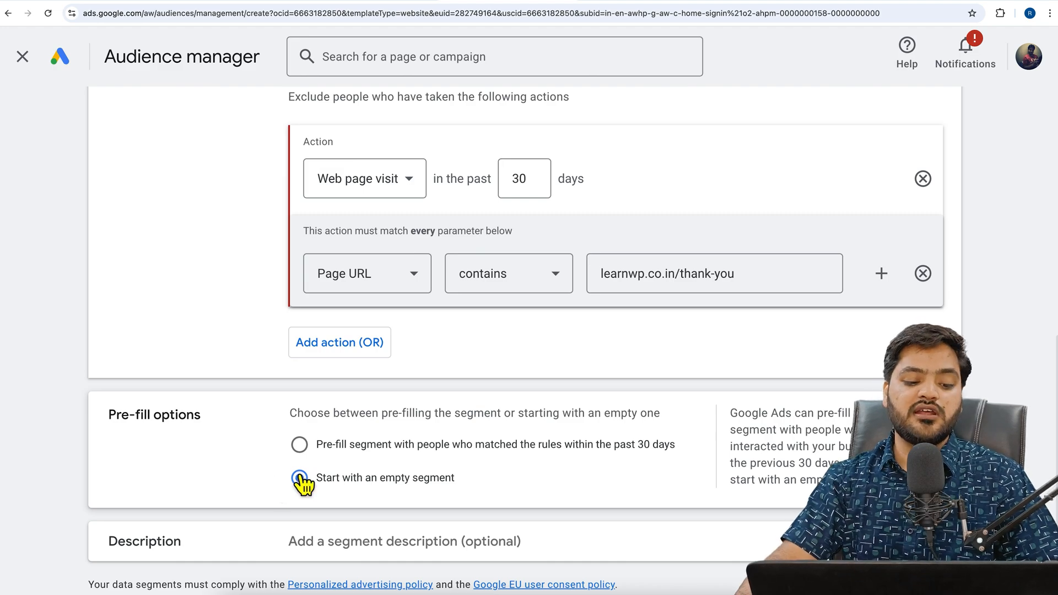
click(311, 458)
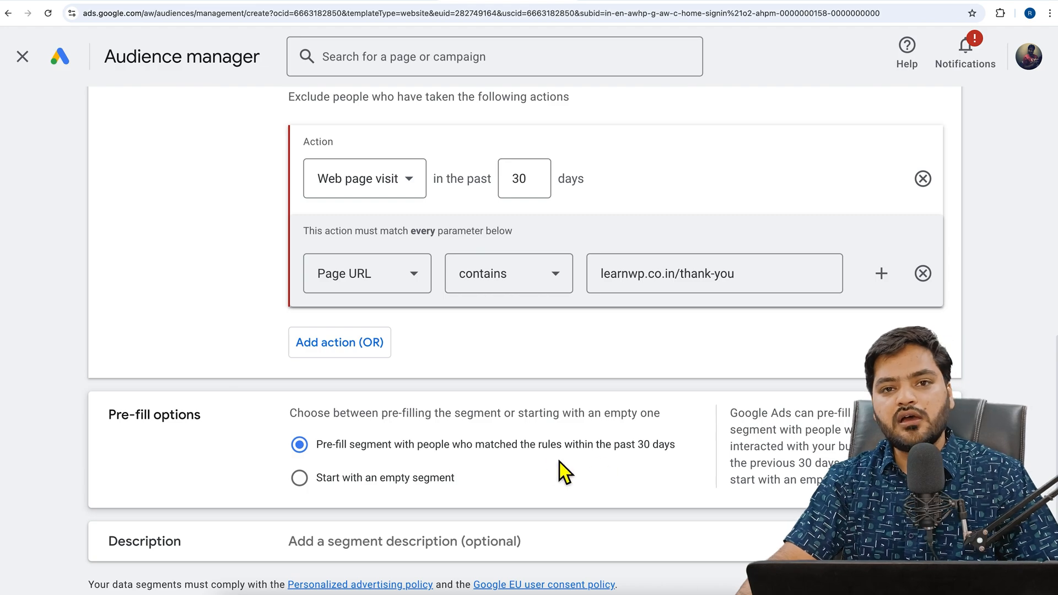
Step: Expand the optional segment description, leave it blank, and create the segment
scroll(568, 472, down, 2)
click(471, 467)
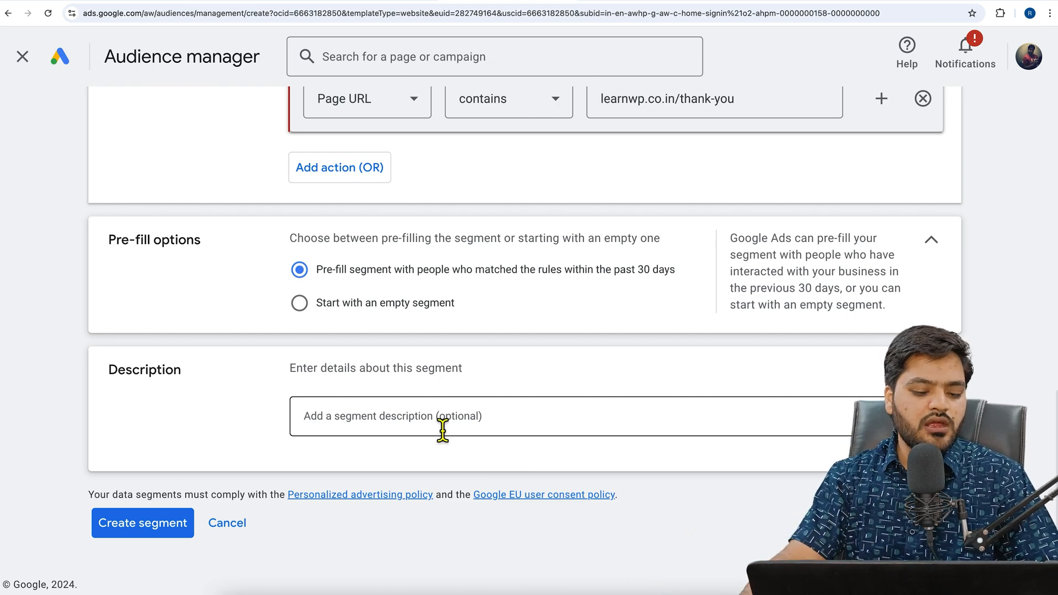
scroll(331, 303, up, 3)
scroll(259, 391, down, 3)
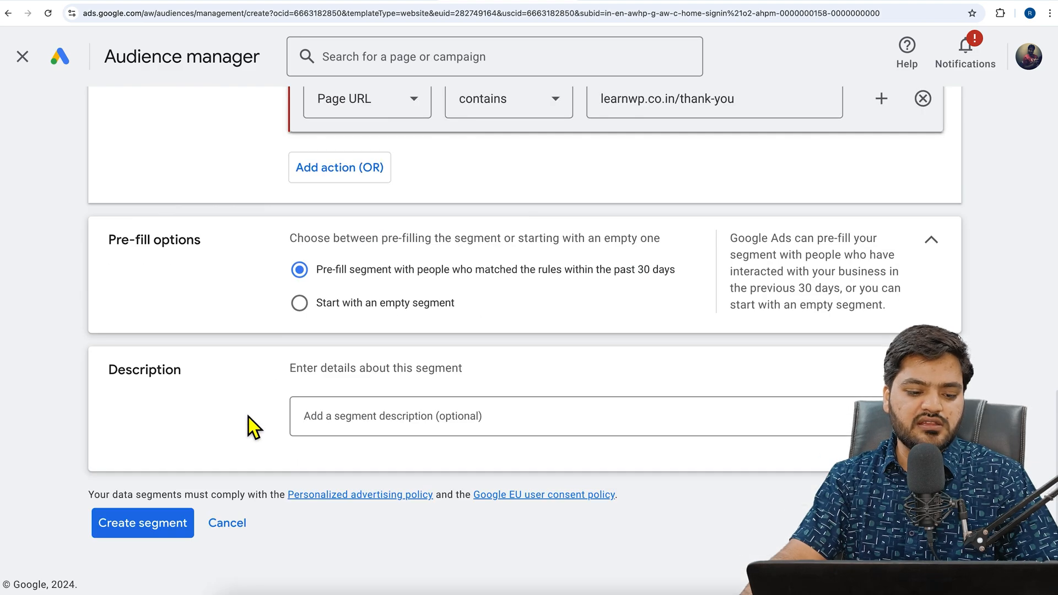
click(148, 529)
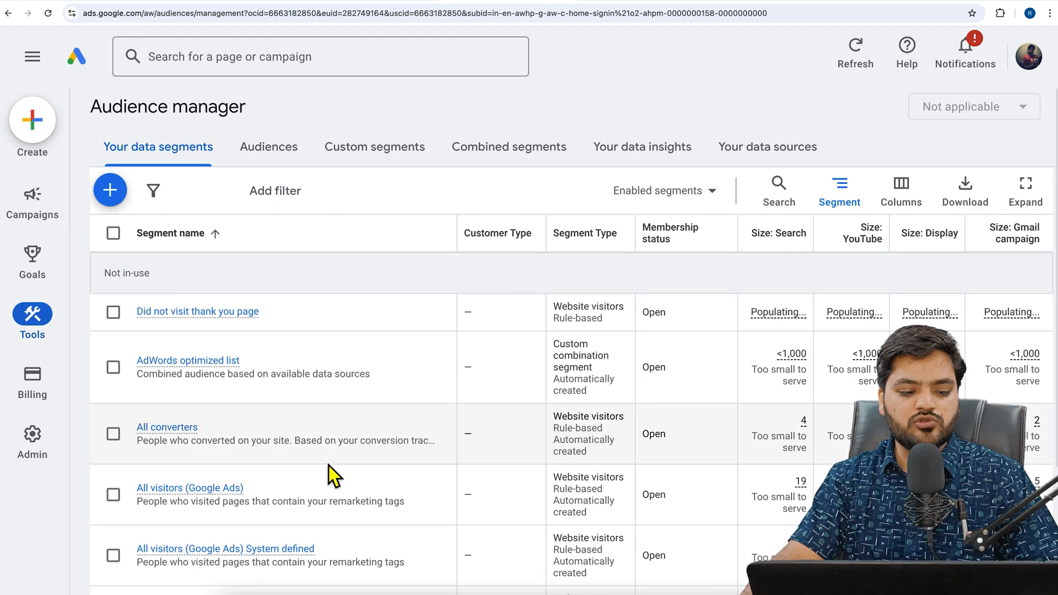
Step: Check the size columns for the "Did not visit thank you page" segment, refresh the data, and look through the segment list
mouse_move(245, 332)
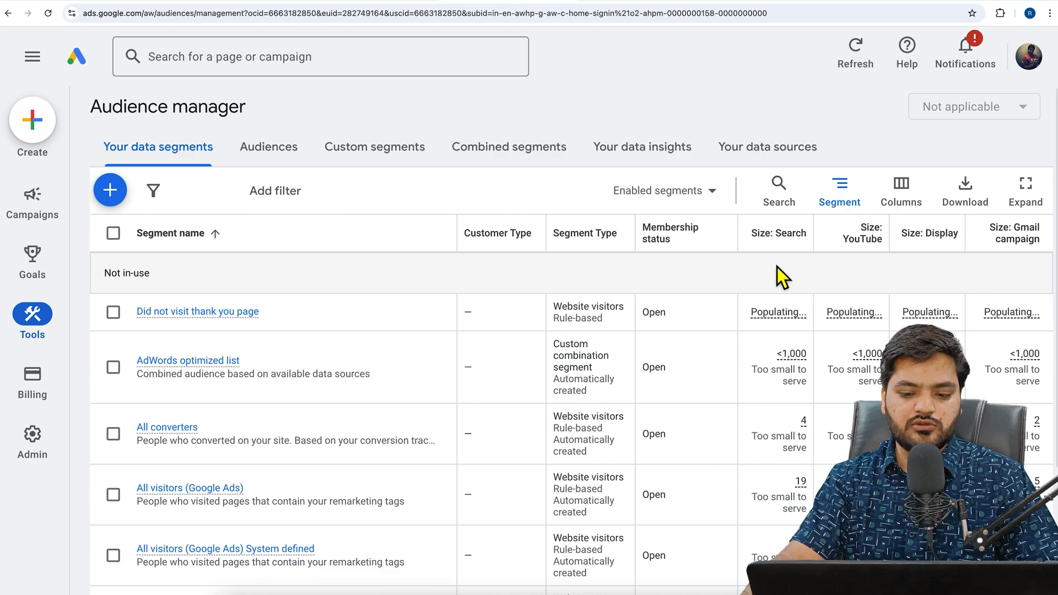
mouse_move(786, 248)
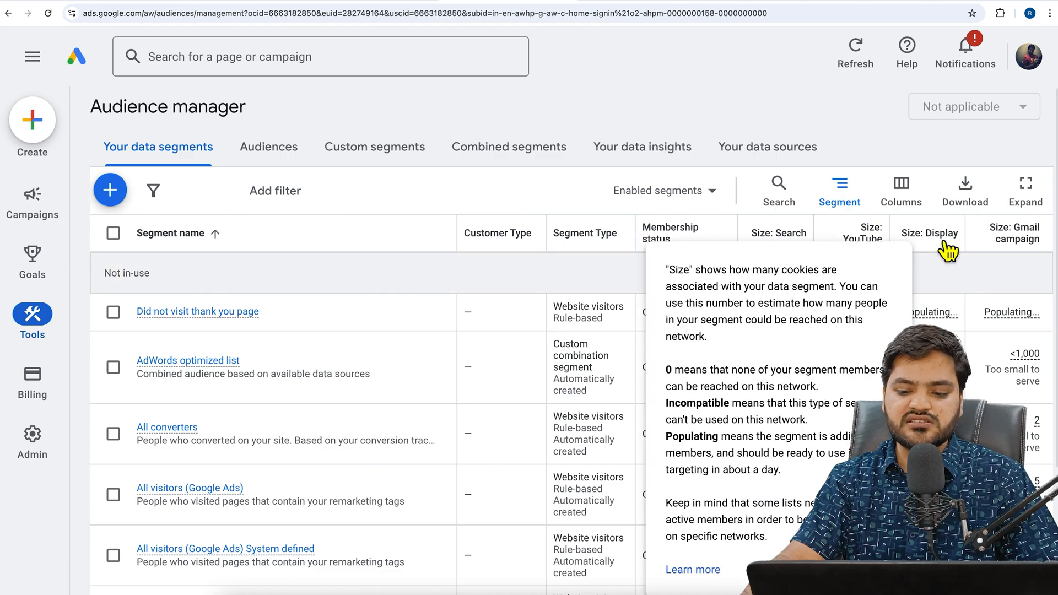
mouse_move(1033, 245)
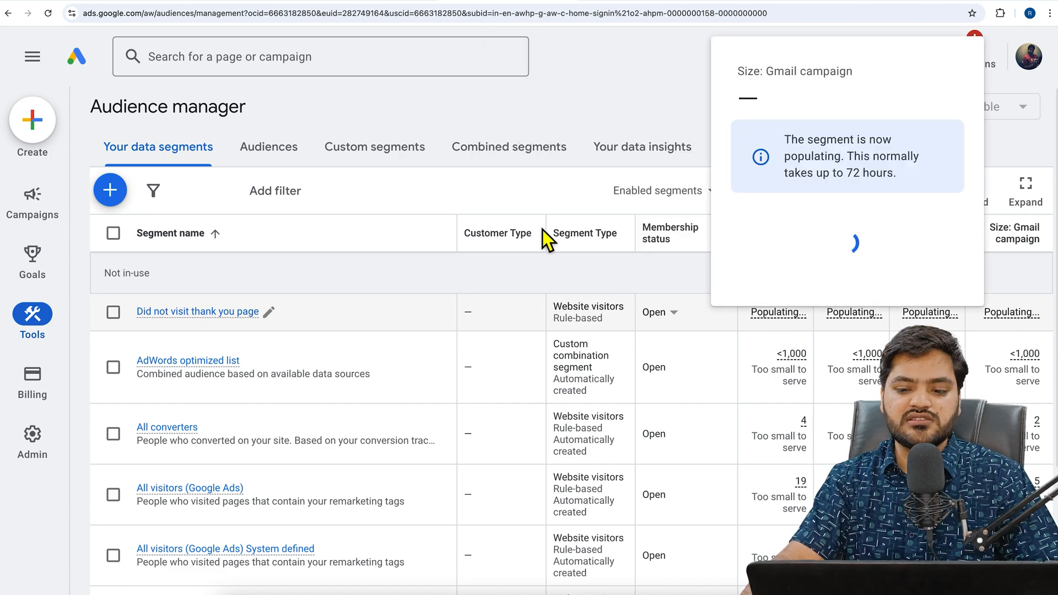
click(857, 65)
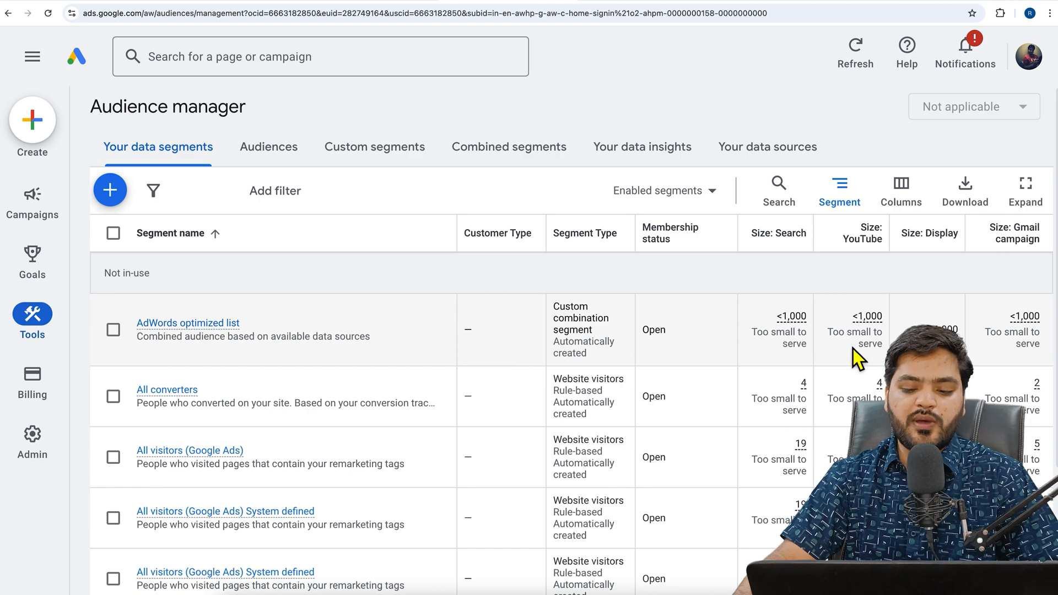
scroll(719, 429, down, 3)
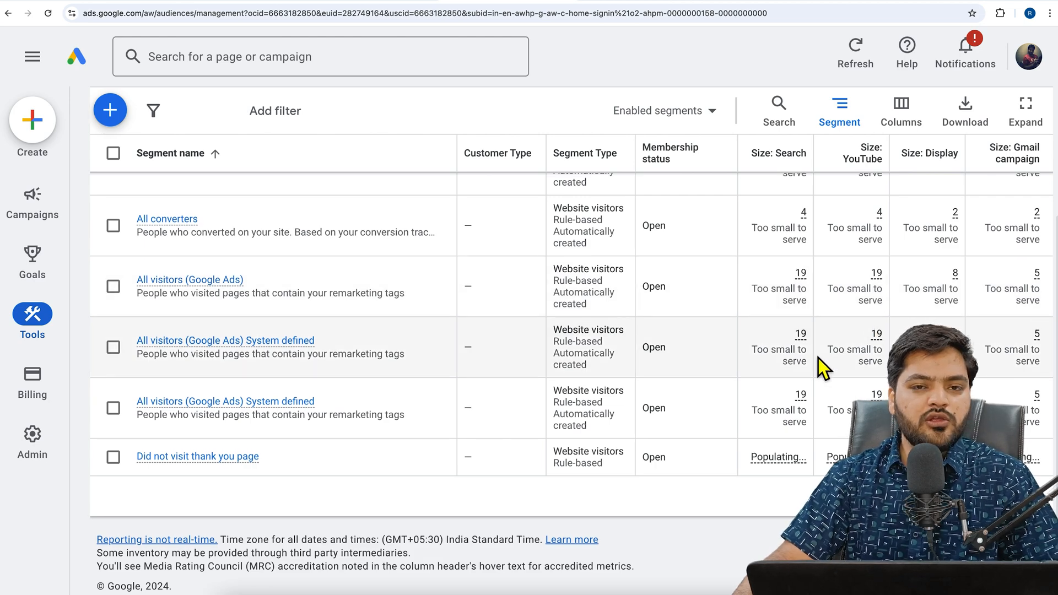
scroll(818, 358, up, 3)
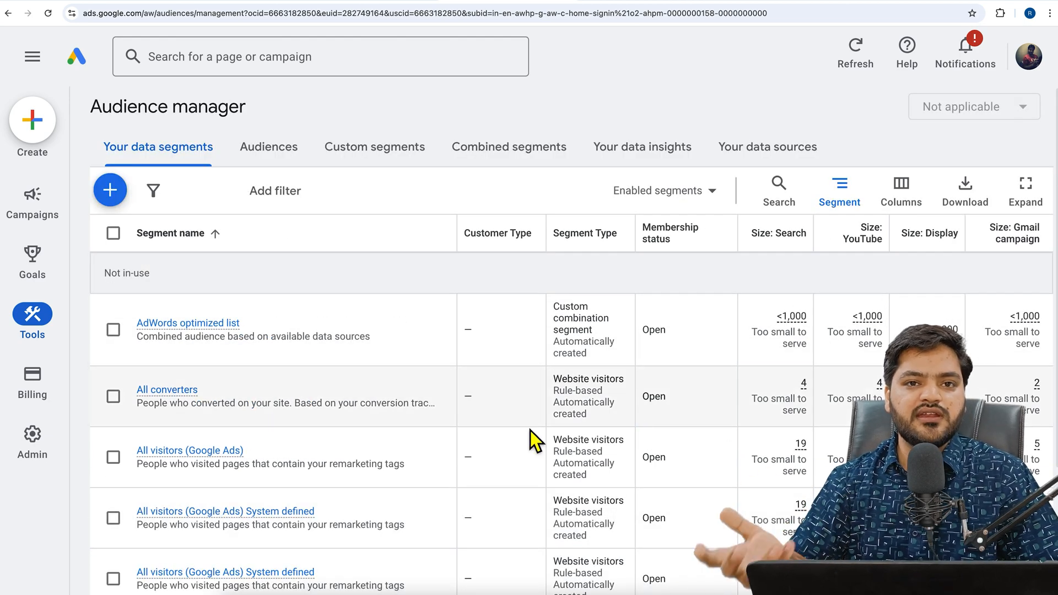